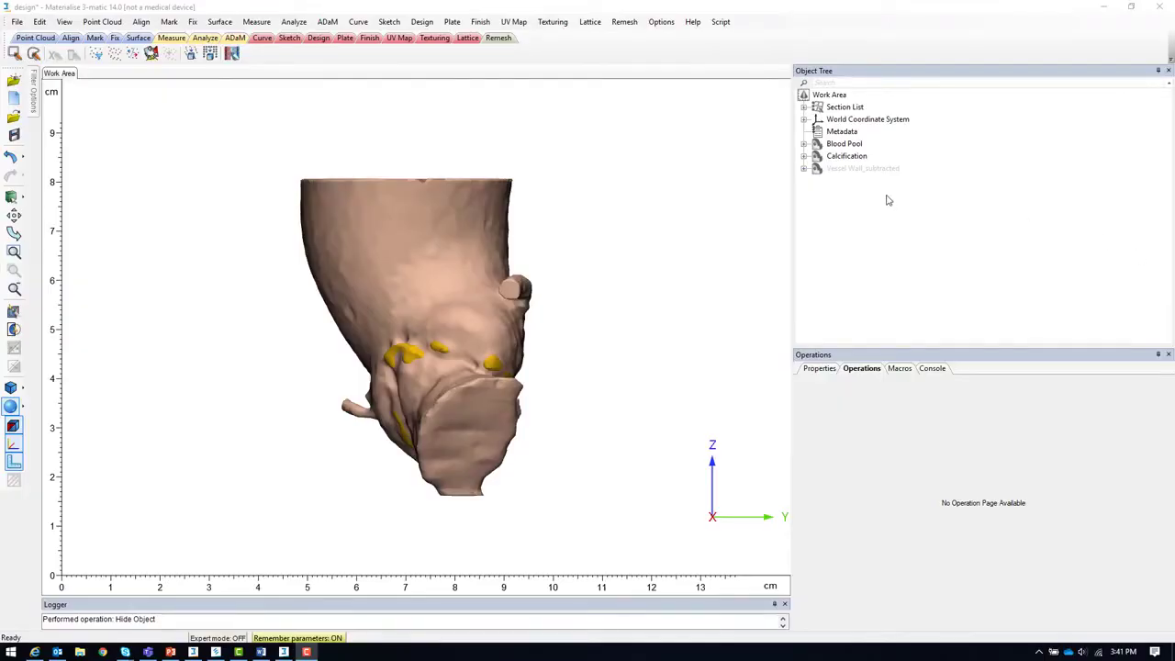
Step: Unhide Vessel Wall_subtracted from the Object Tree so it wraps the blood pool, then select Blood Pool
click(840, 144)
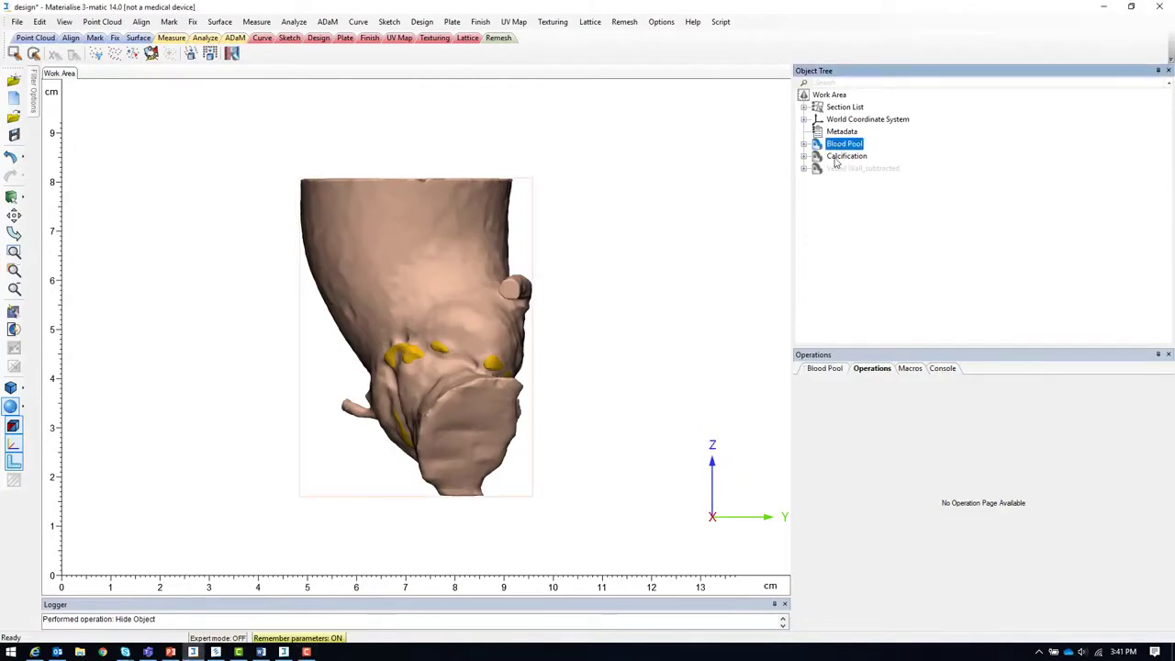
click(841, 156)
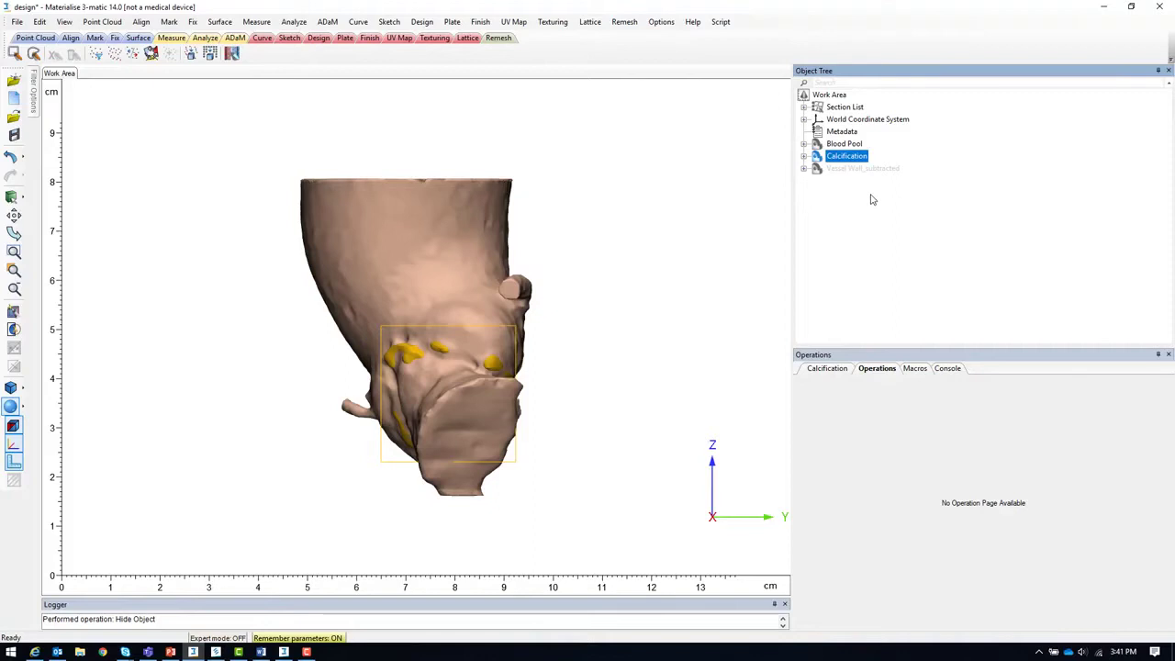
right_click(858, 170)
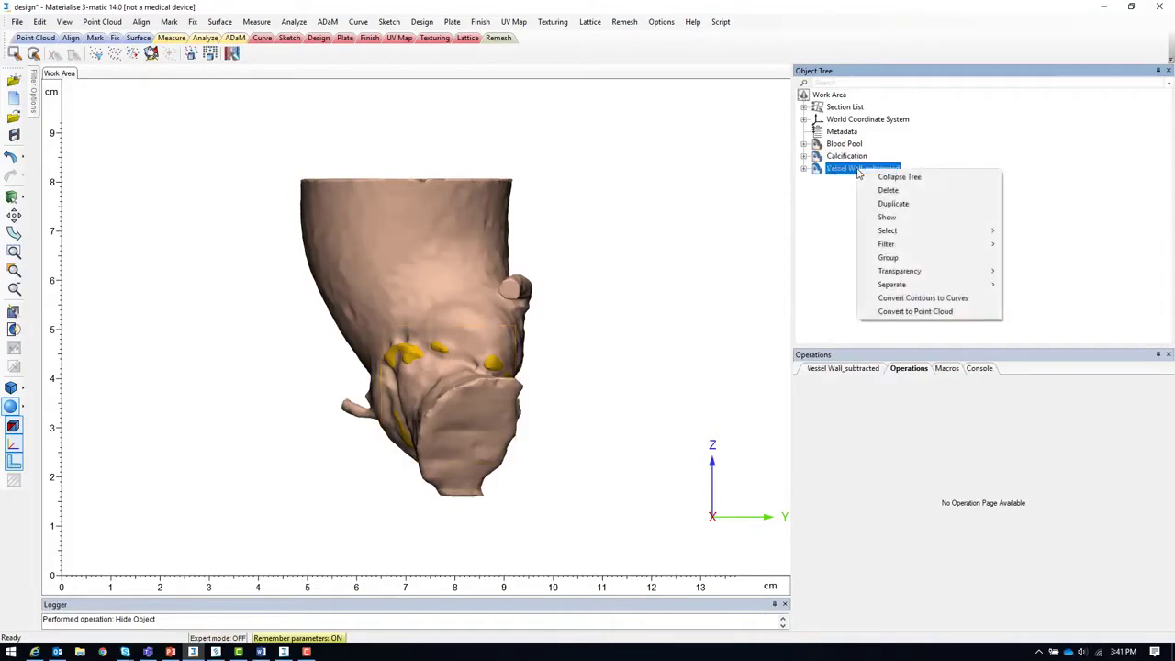
click(889, 219)
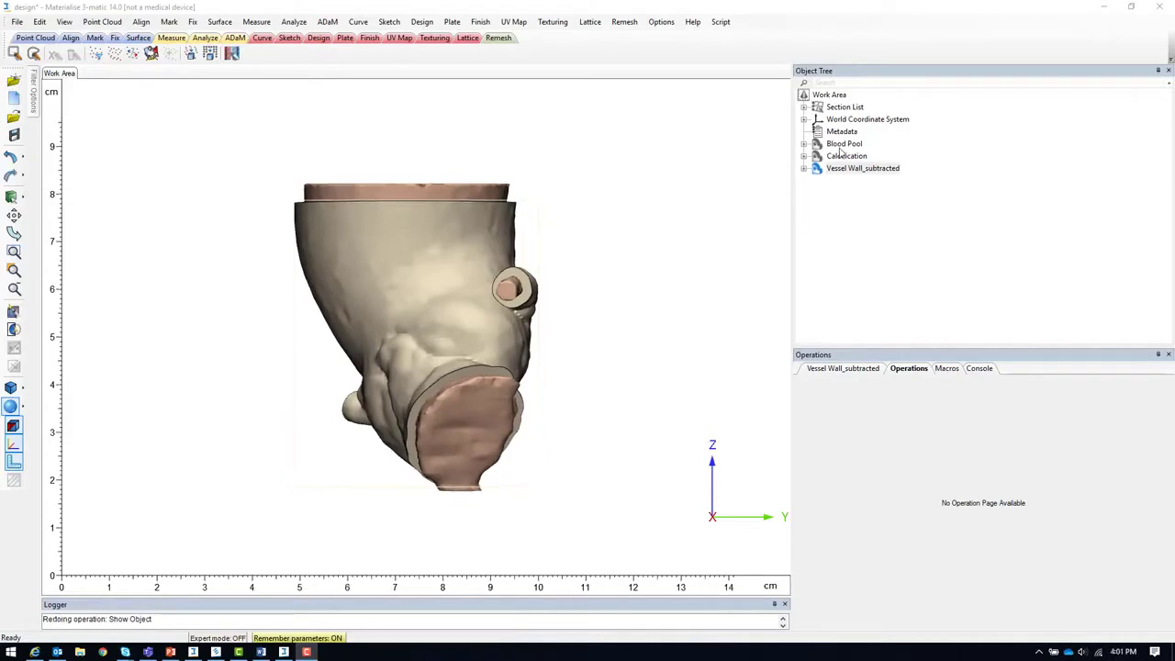
click(842, 145)
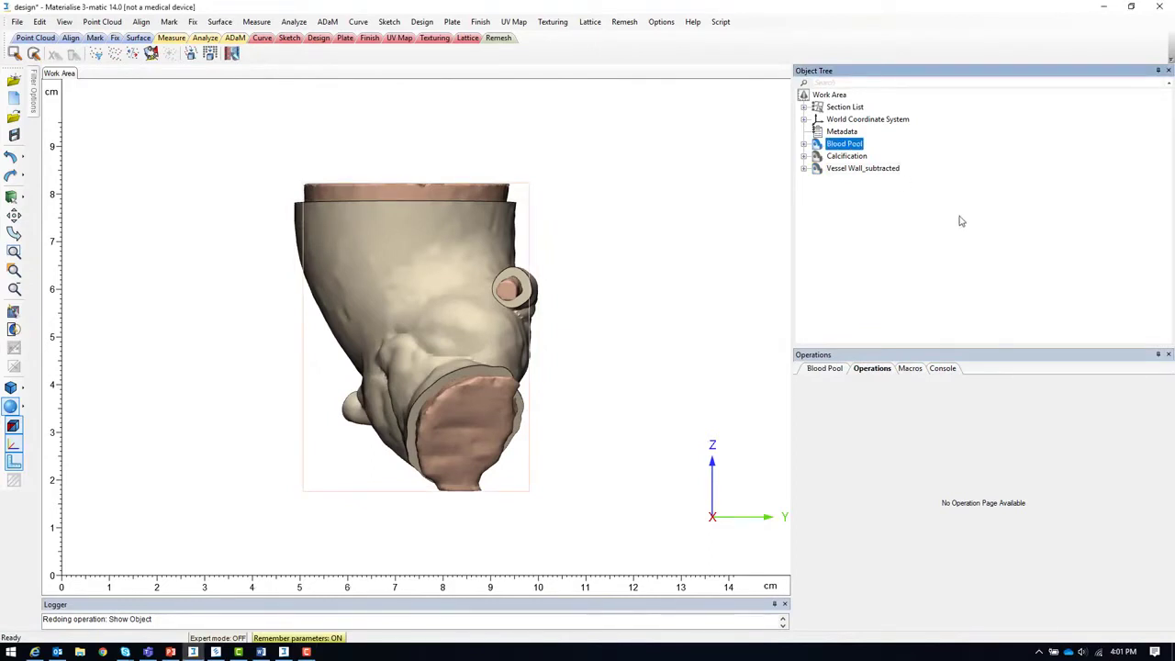
Step: Create DatumPlane-006 across the lower outlet using the triangle normal
click(432, 26)
mouse_move(514, 296)
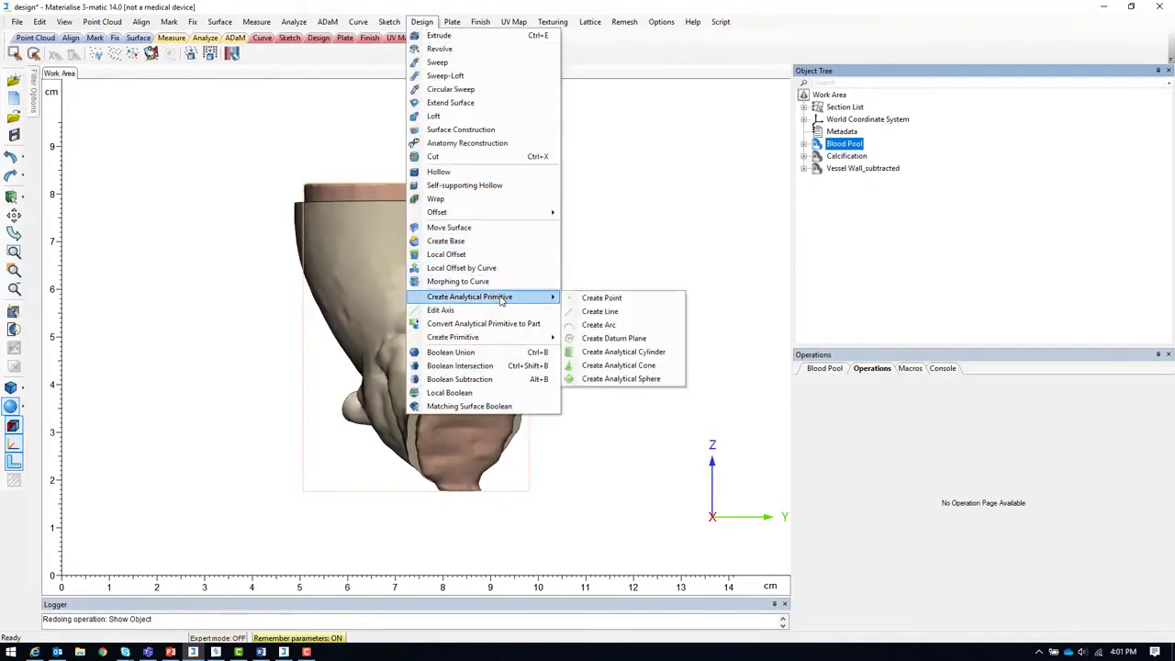
click(631, 339)
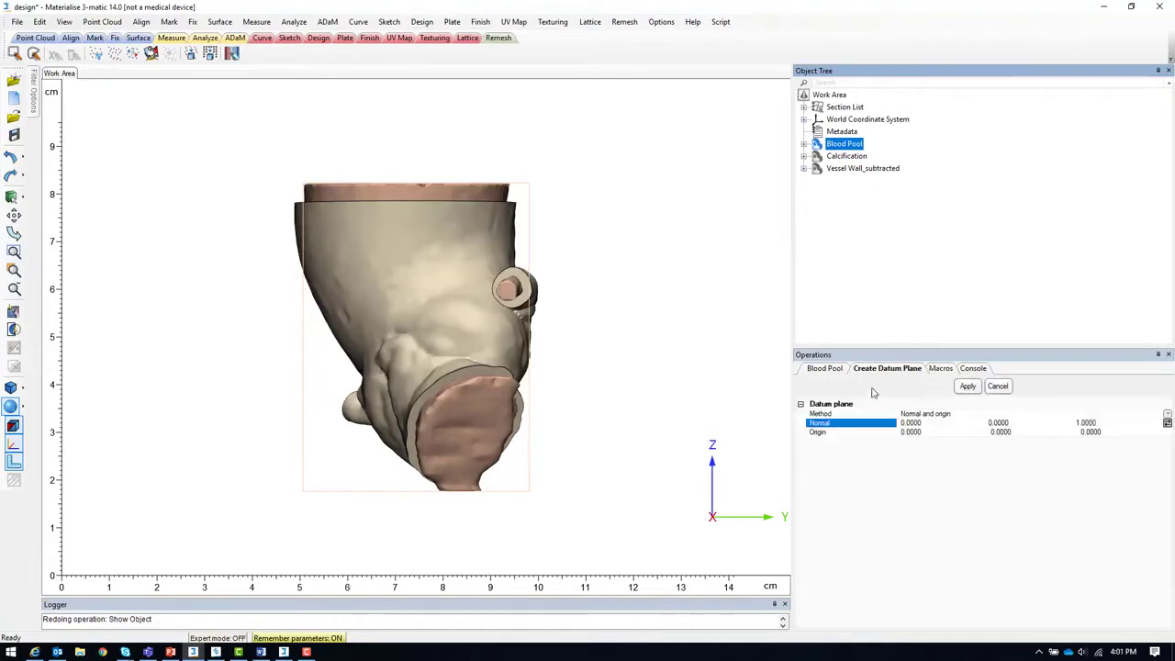
click(913, 418)
click(922, 430)
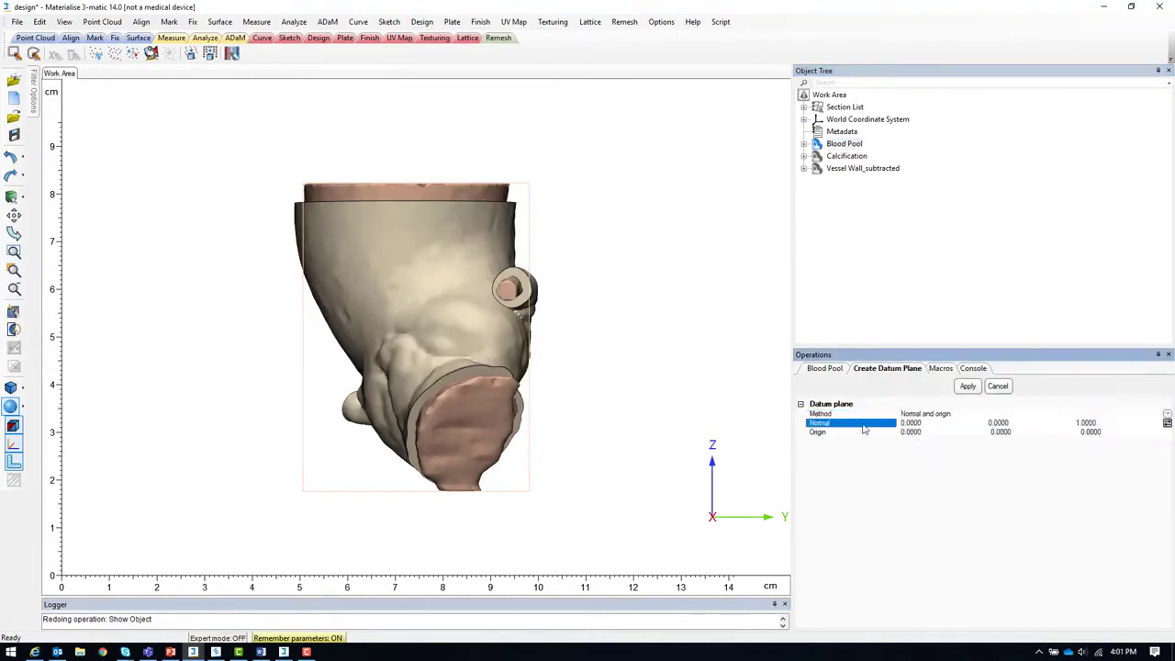
click(418, 404)
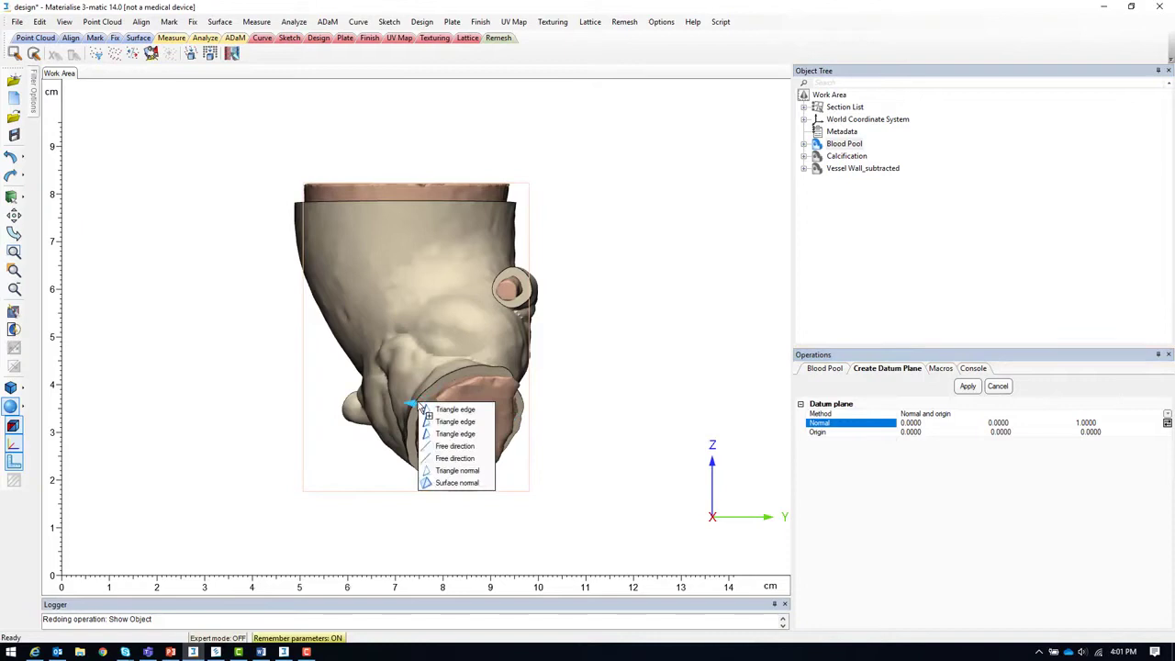
click(457, 471)
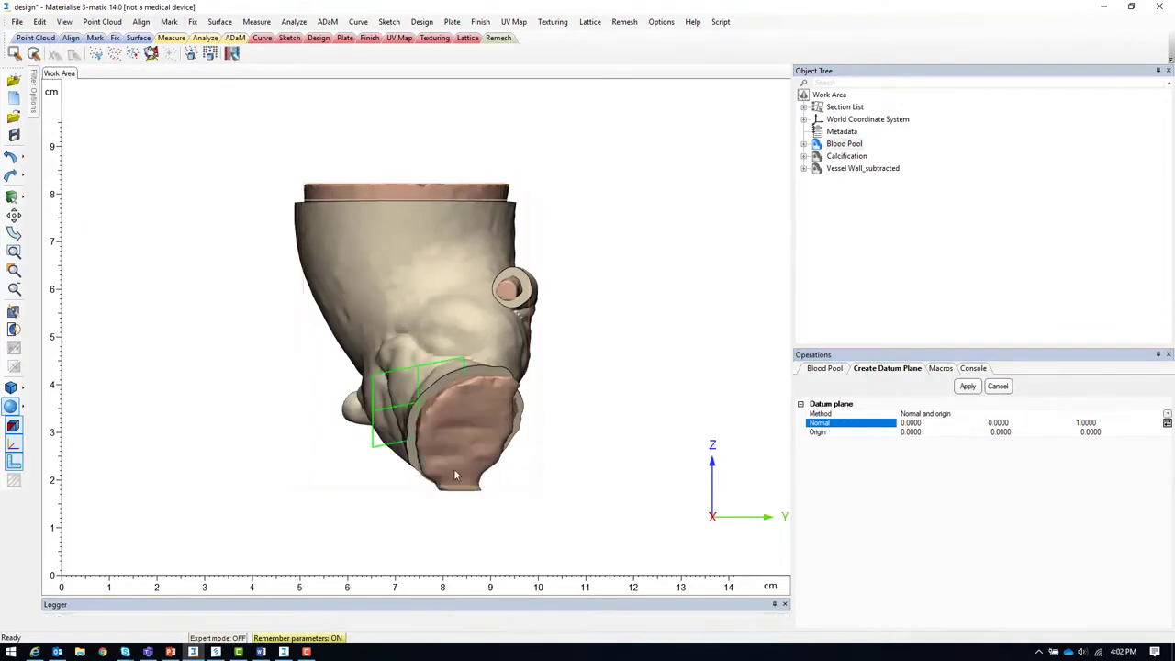
click(977, 386)
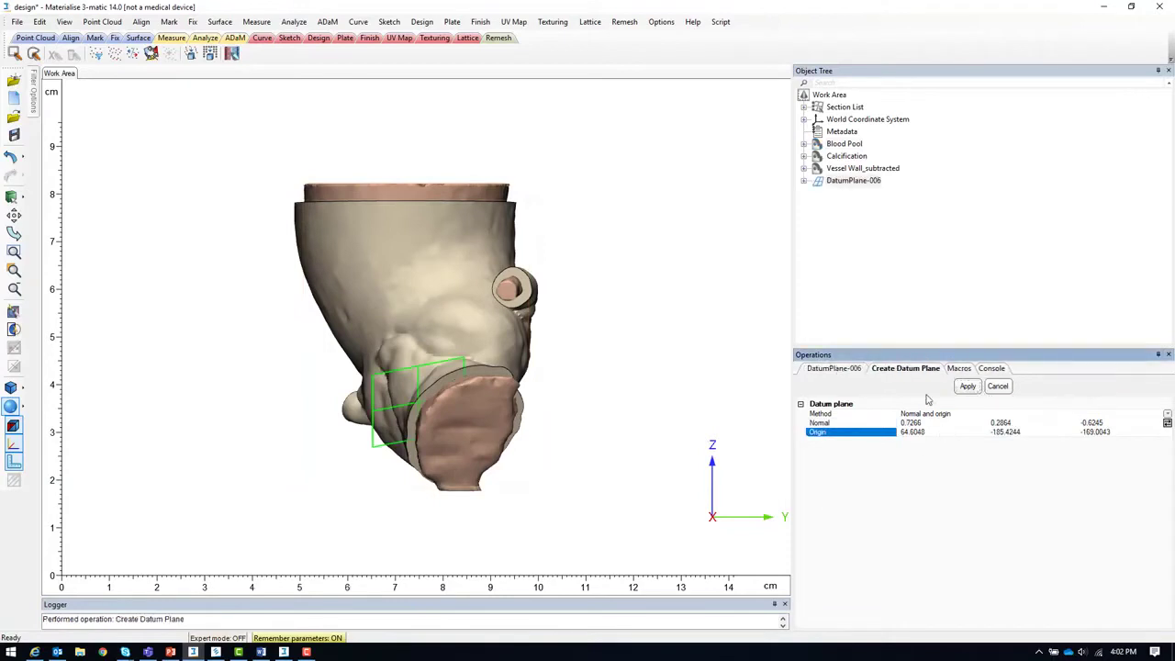
Step: Add DatumPlane-007 and DatumPlane-008 across the two small side branches
click(831, 422)
click(519, 286)
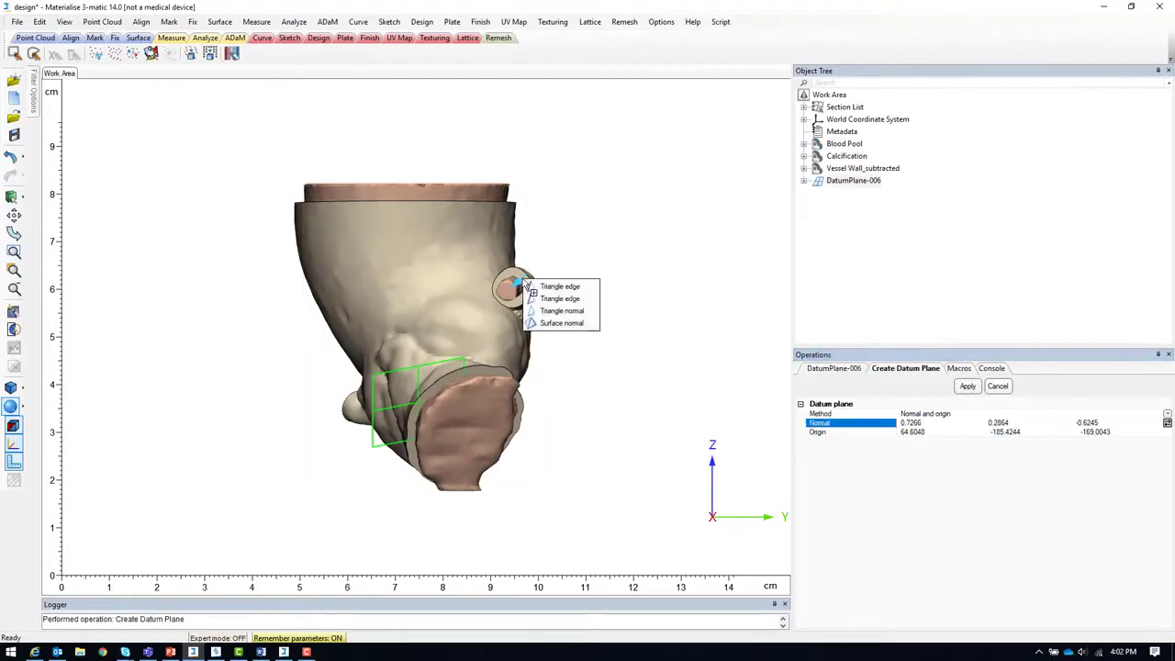
click(562, 309)
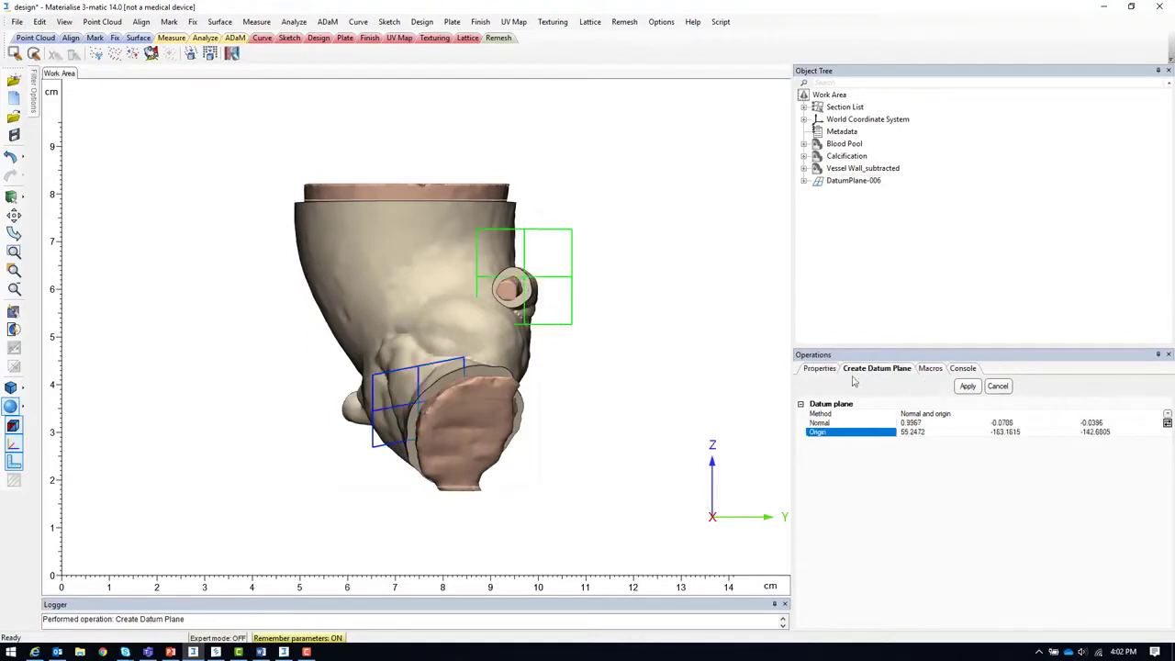
click(968, 386)
right_drag(569, 385, 609, 461)
click(241, 420)
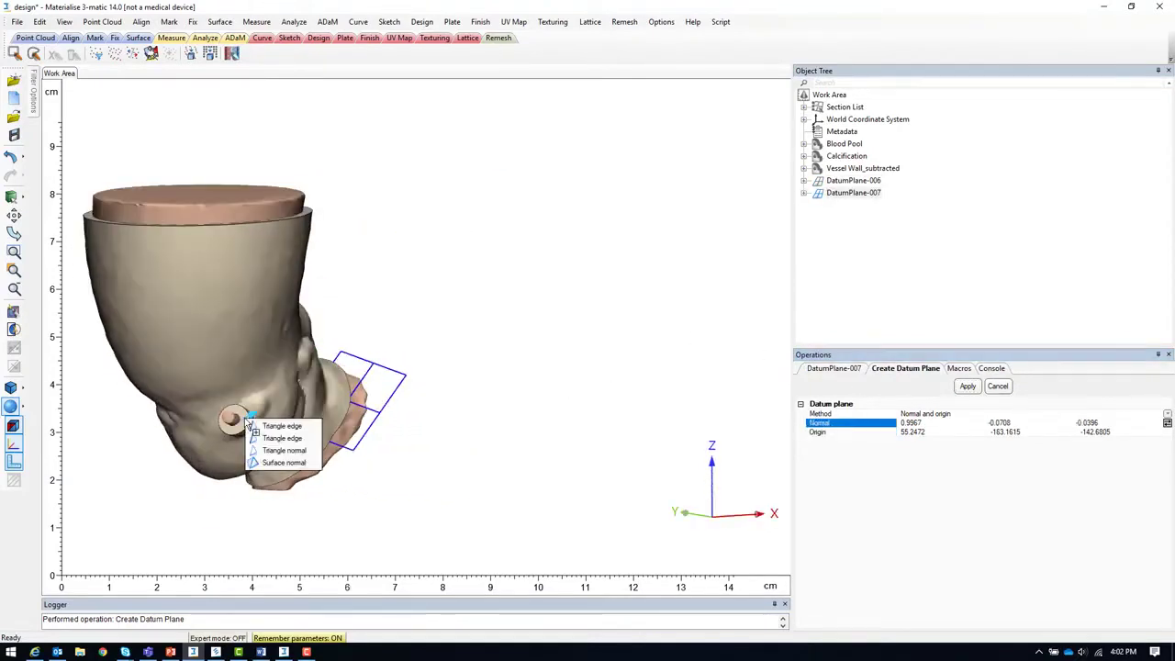
click(280, 448)
Step: Place DatumPlane-009 across the top cap and check the four planes
right_drag(466, 361, 434, 356)
click(221, 271)
click(261, 297)
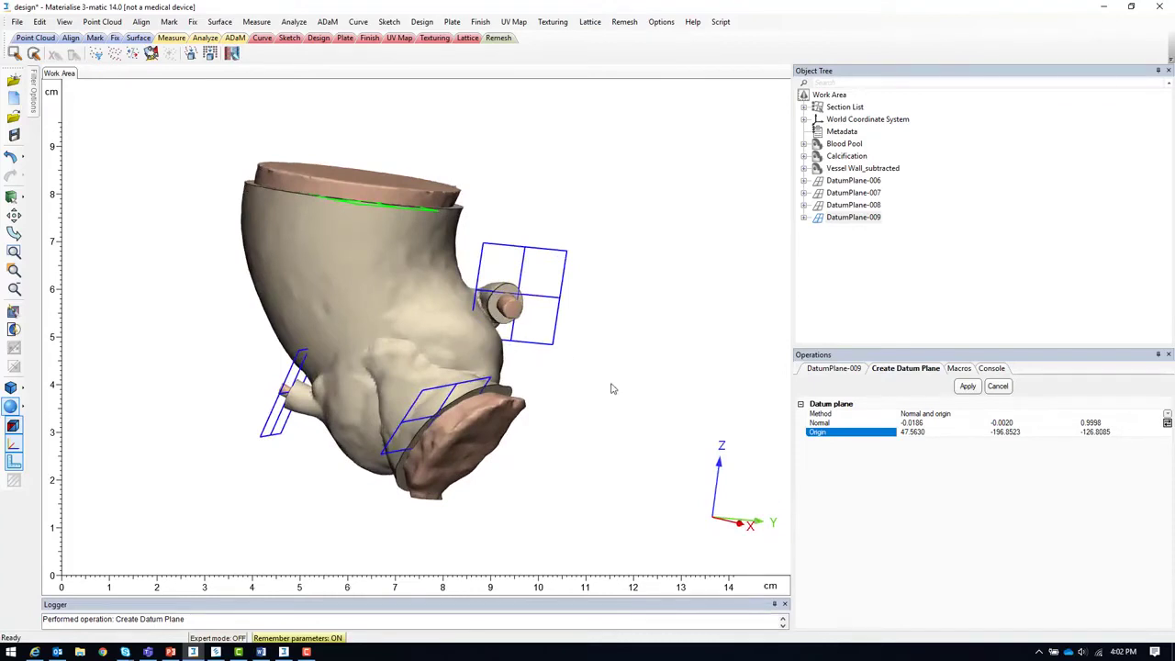
right_drag(612, 388, 637, 367)
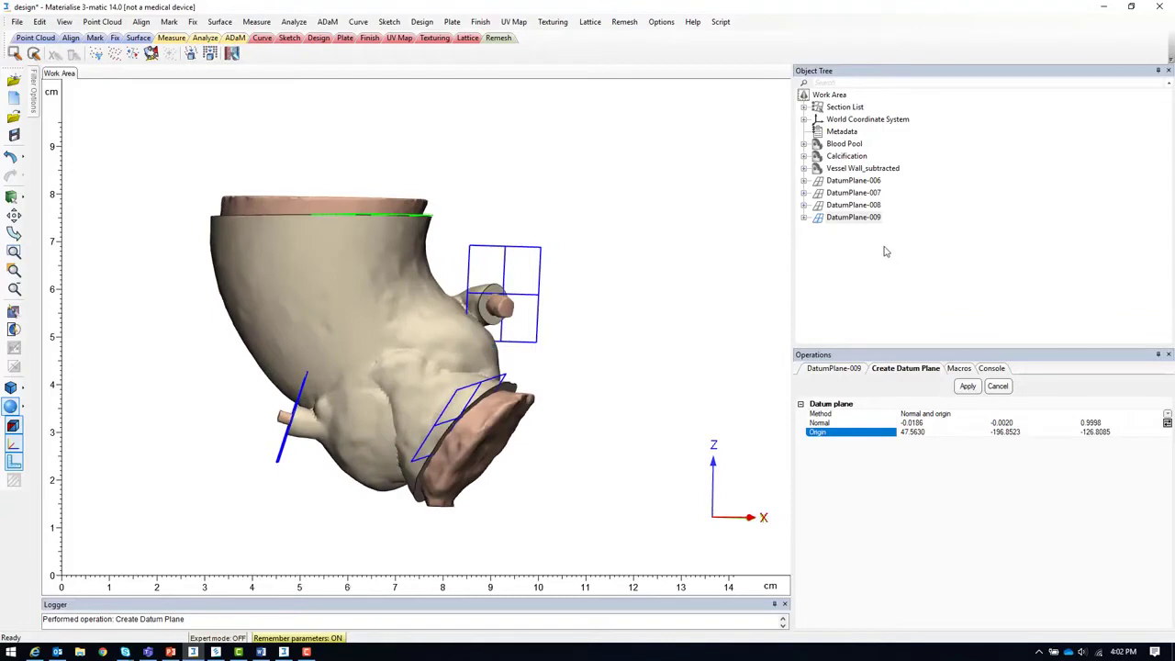
click(878, 183)
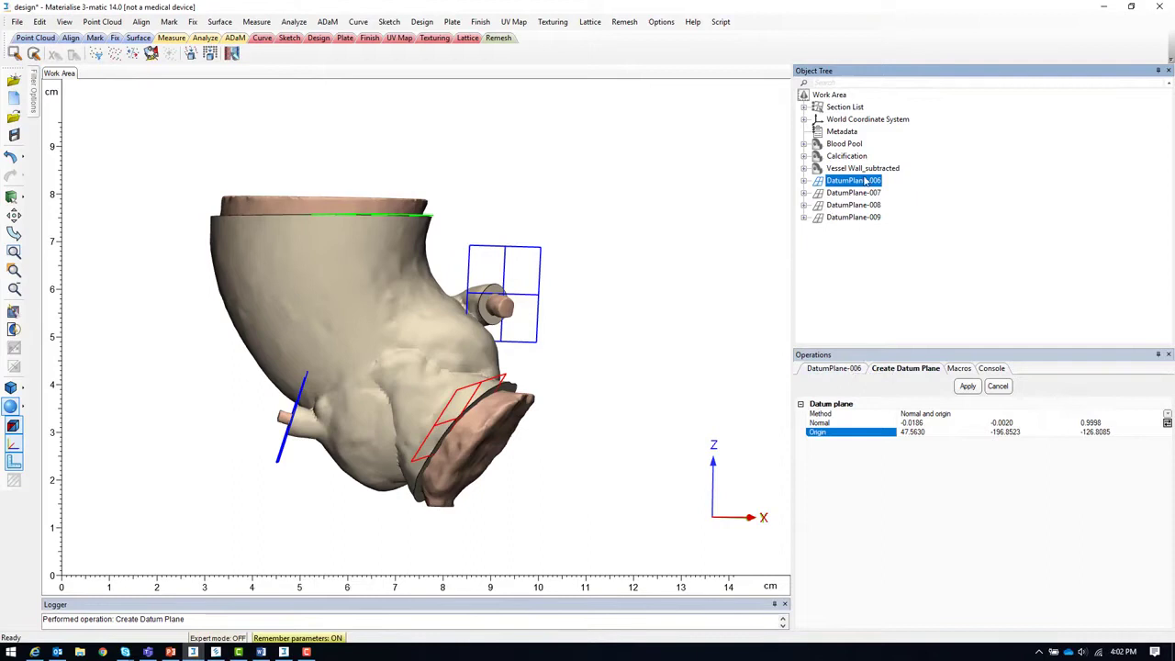
Step: Resize DatumPlane-006 to Delta X 50 and Delta Y 50
click(826, 372)
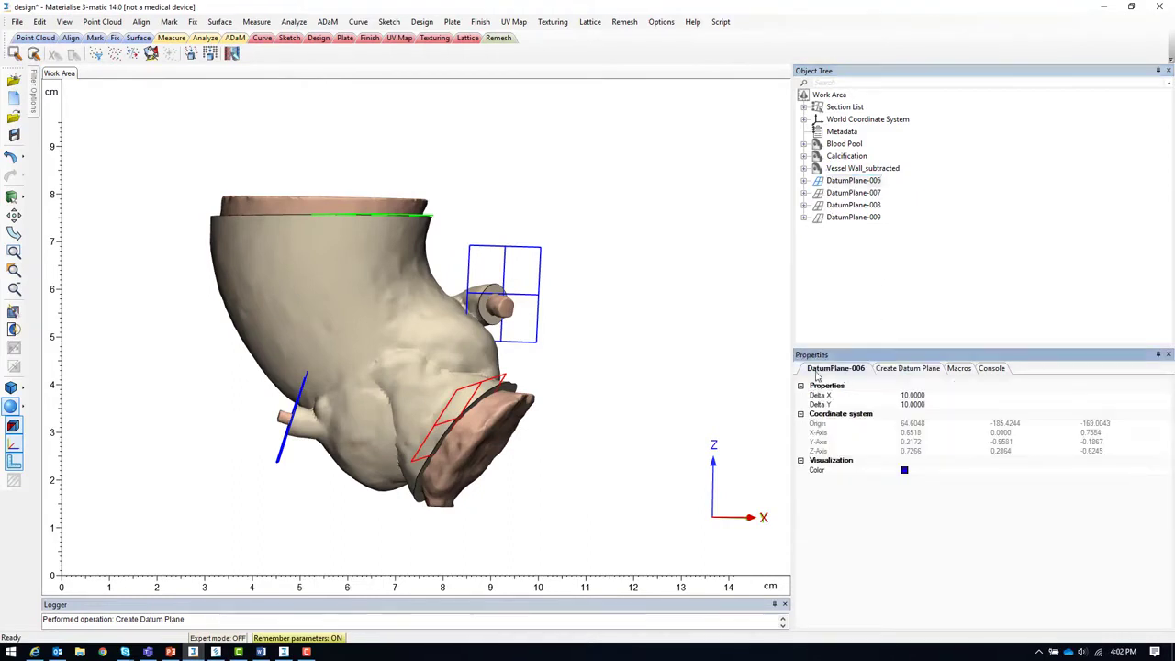
click(913, 396)
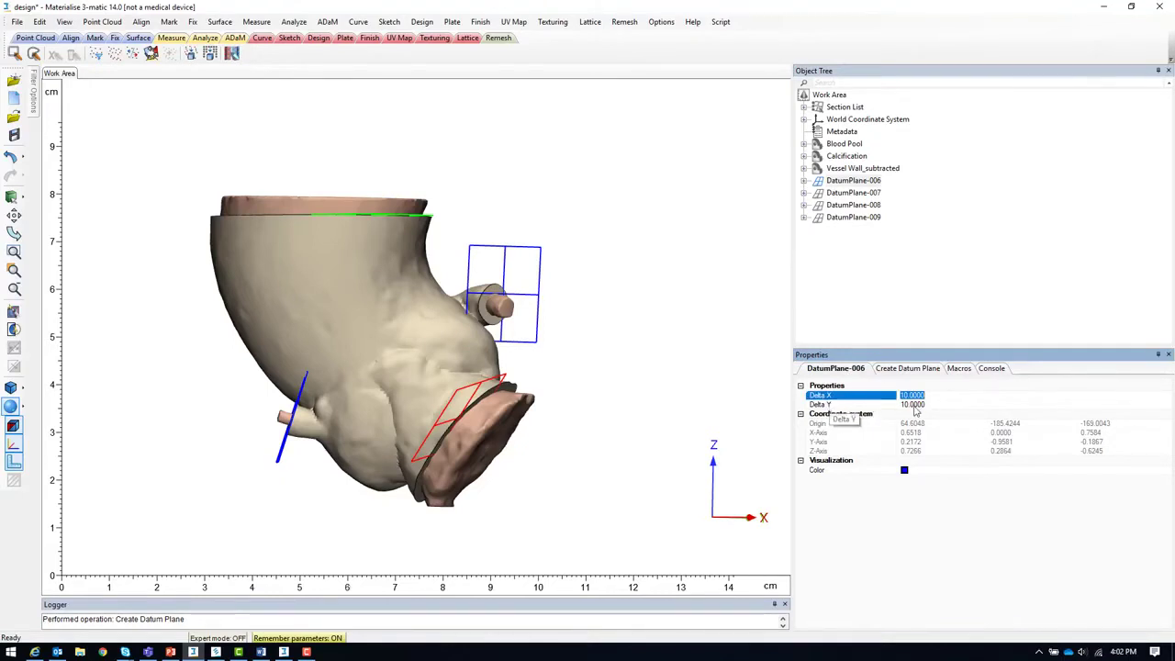
text(50)
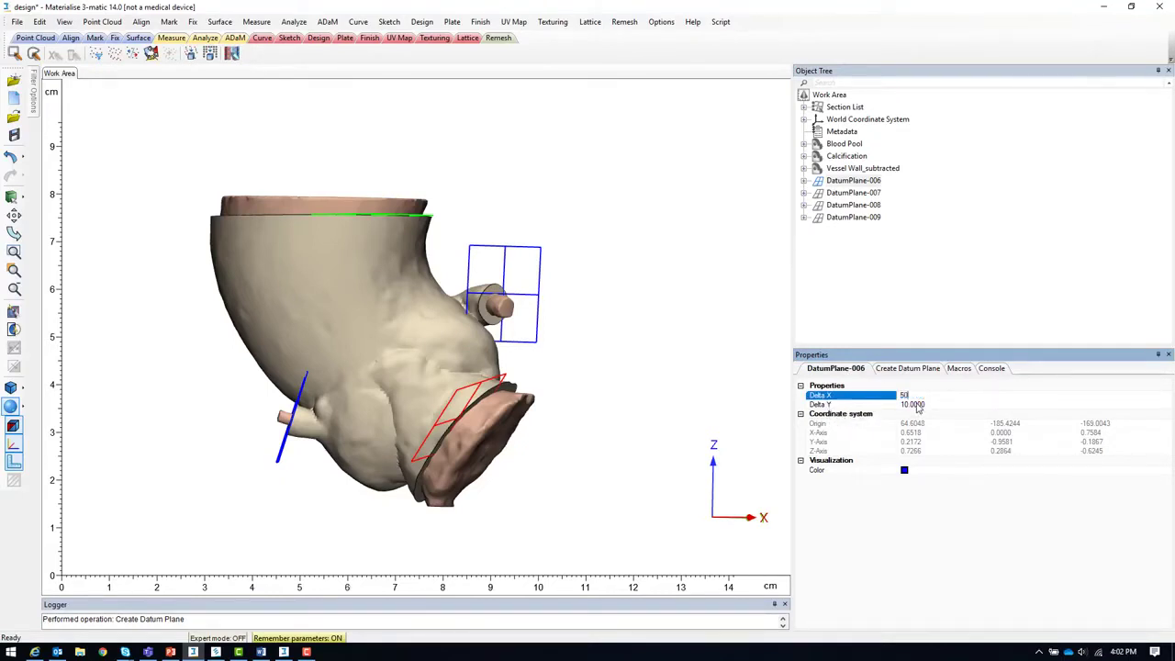
click(921, 406)
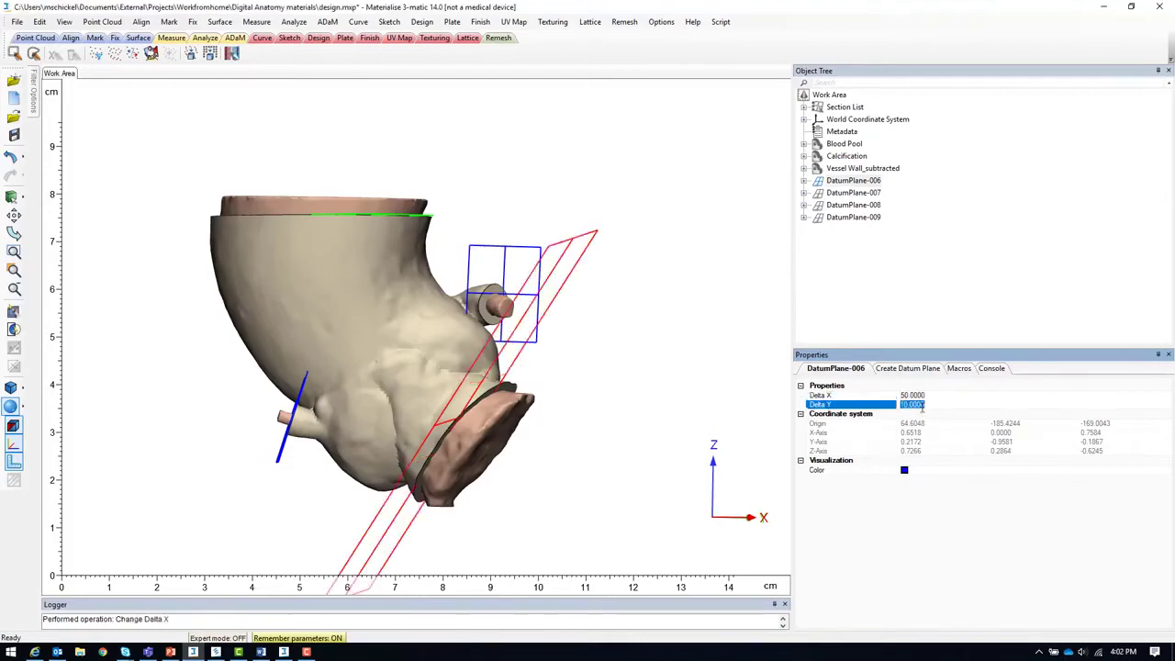
text(50)
key(Return)
right_drag(618, 325, 532, 335)
Step: Shrink DatumPlane-007 to Delta X 5 and Delta Y 5
click(852, 193)
click(916, 395)
text(5)
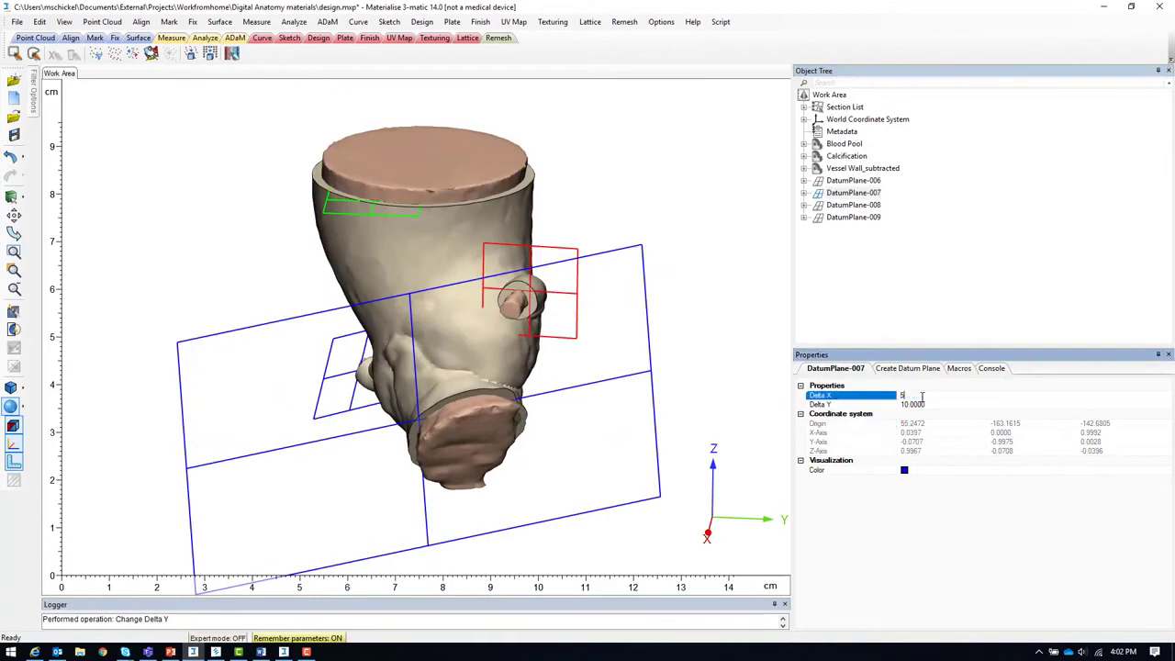
click(909, 404)
text(5)
key(Return)
right_drag(401, 415, 509, 357)
Step: Shrink DatumPlane-008 to Delta X 5 and Delta Y 5
click(855, 205)
click(916, 394)
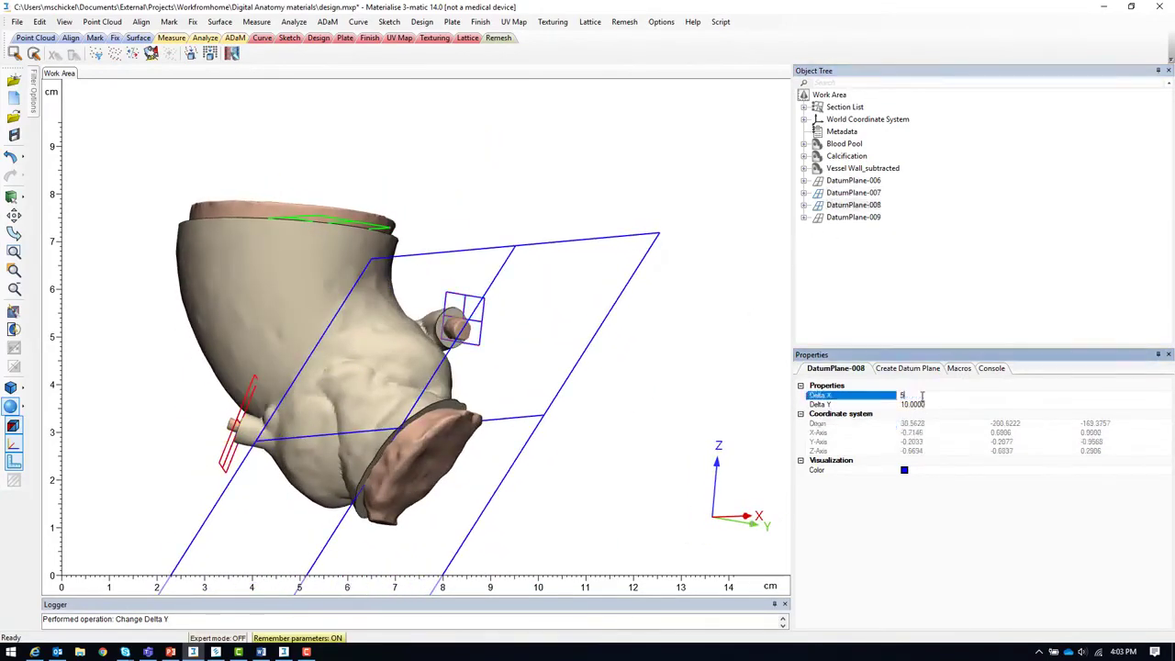
text(5)
click(912, 404)
text(5)
key(Return)
right_drag(514, 395, 331, 385)
Step: Enlarge DatumPlane-009 to Delta X 50 and Delta Y 50
click(869, 218)
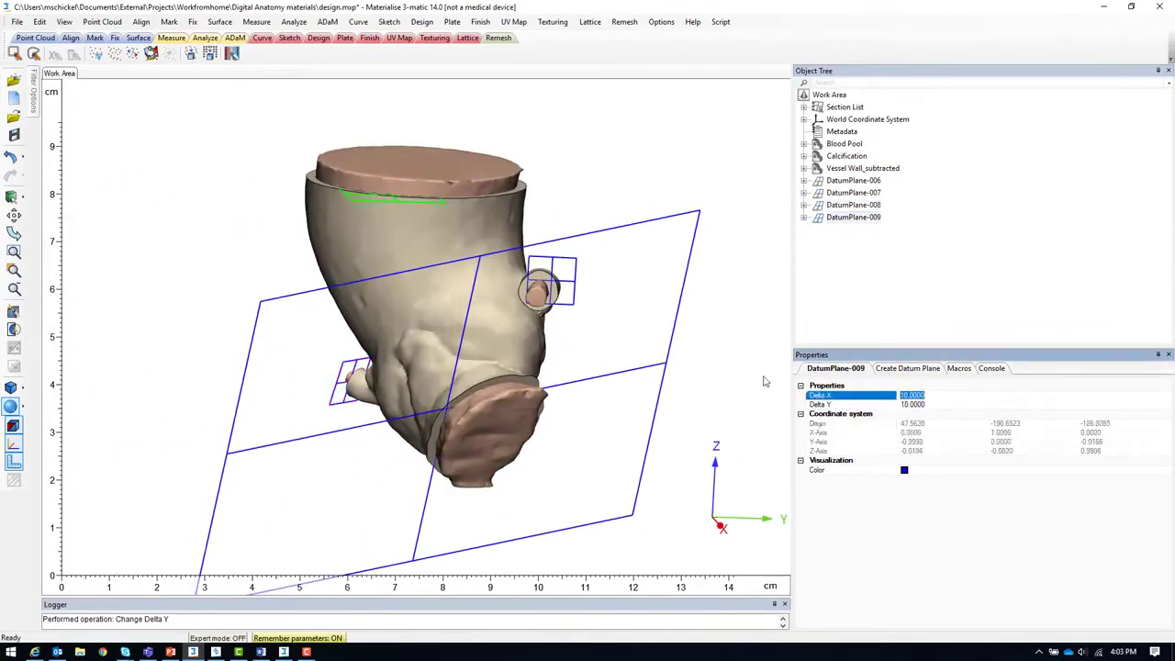
click(911, 395)
text(50)
click(918, 404)
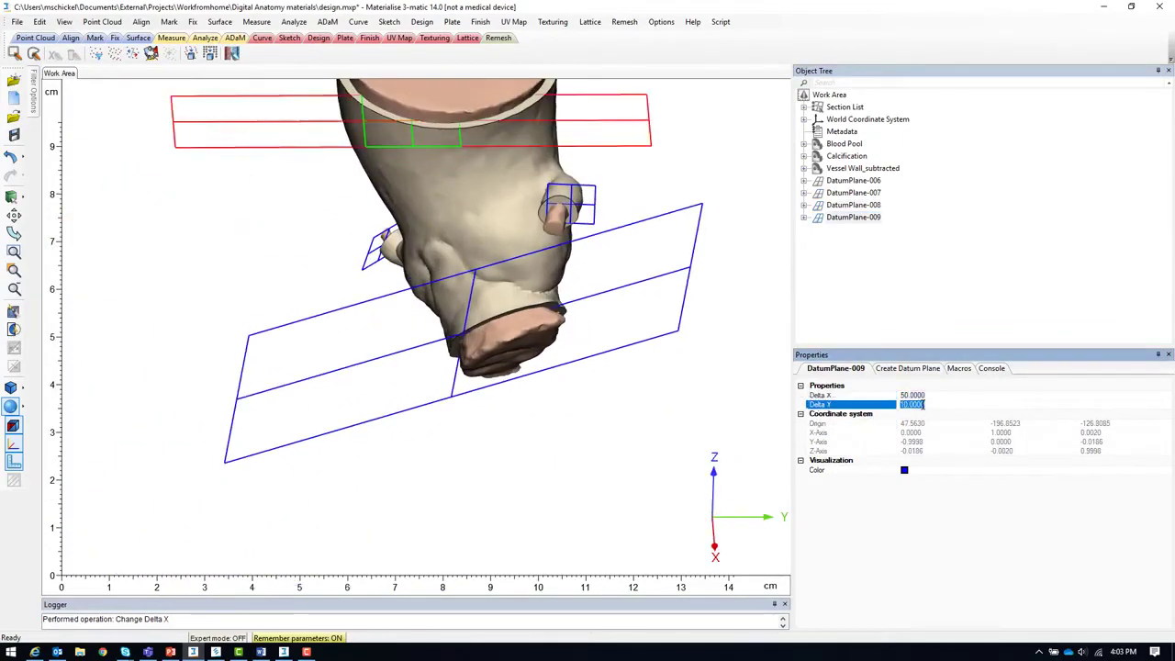
text(50)
key(Return)
shift+right_drag(653, 292, 652, 427)
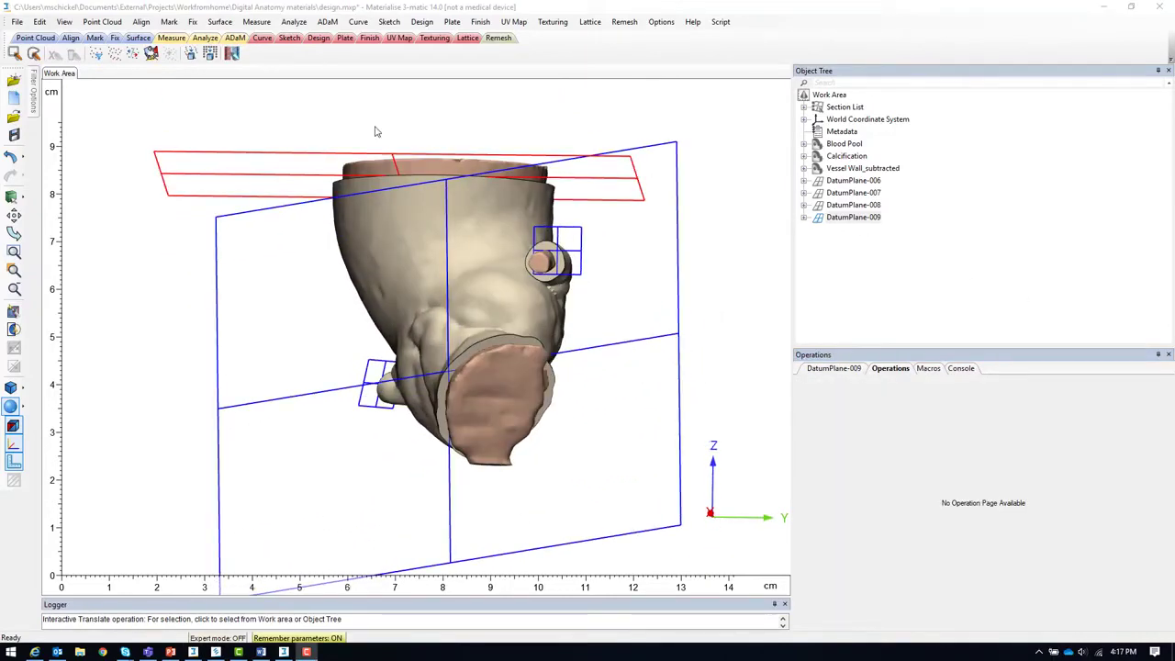
Step: With Interactive Translate, push DatumPlane-009 1 unit along its normal
click(141, 22)
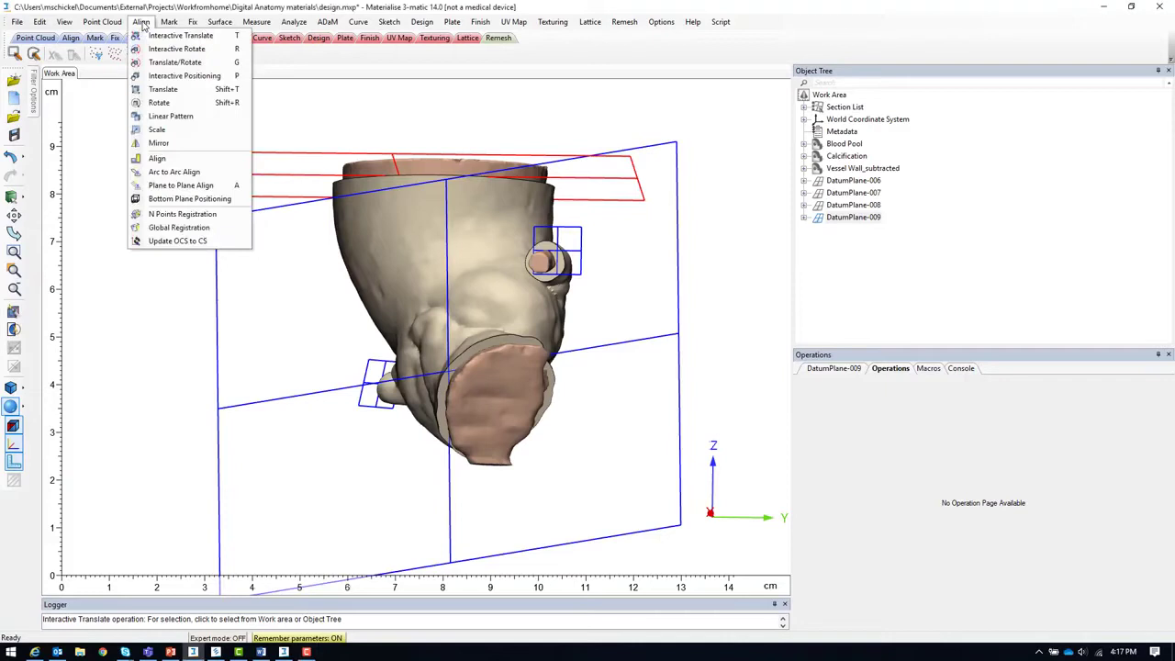
click(174, 35)
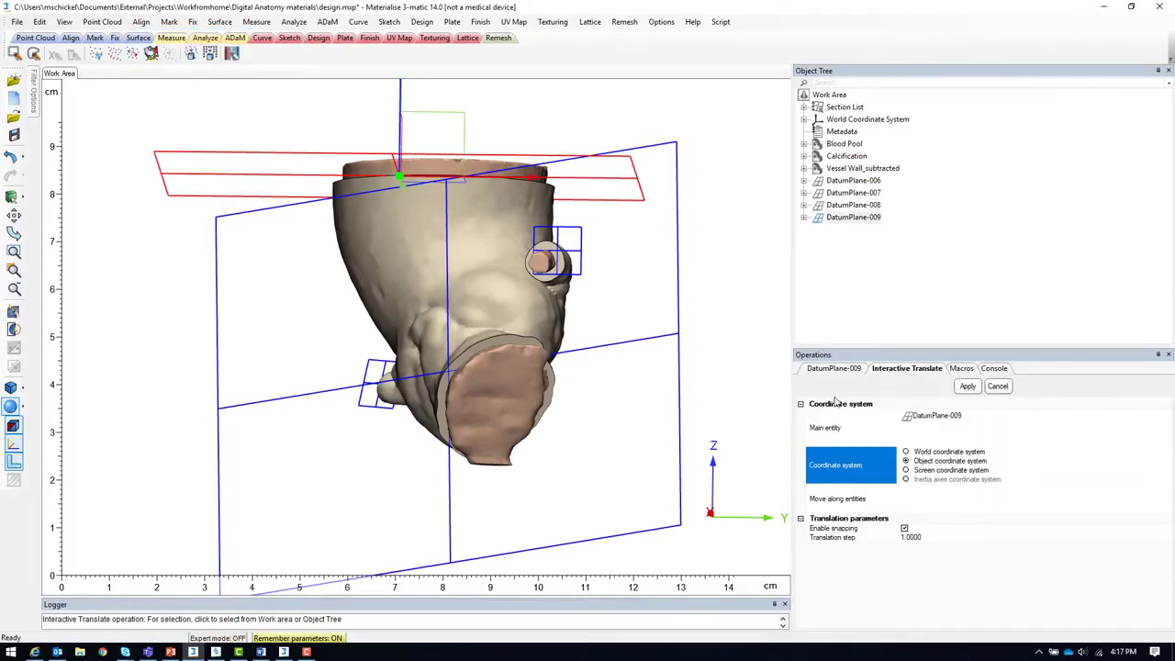
click(849, 427)
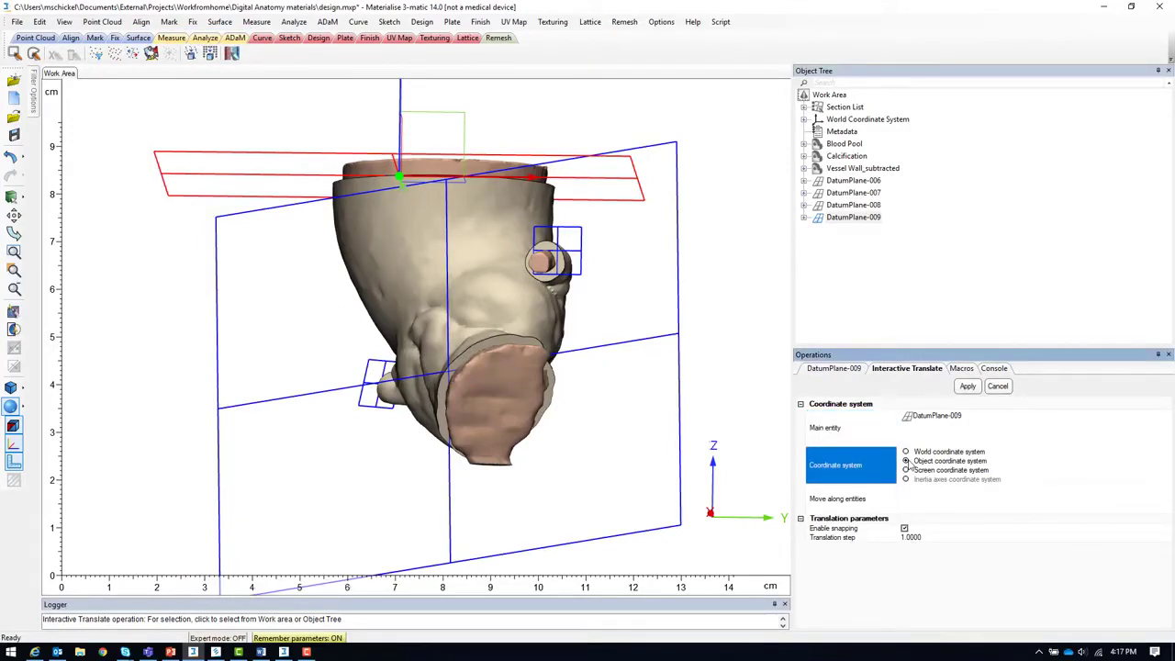
click(854, 530)
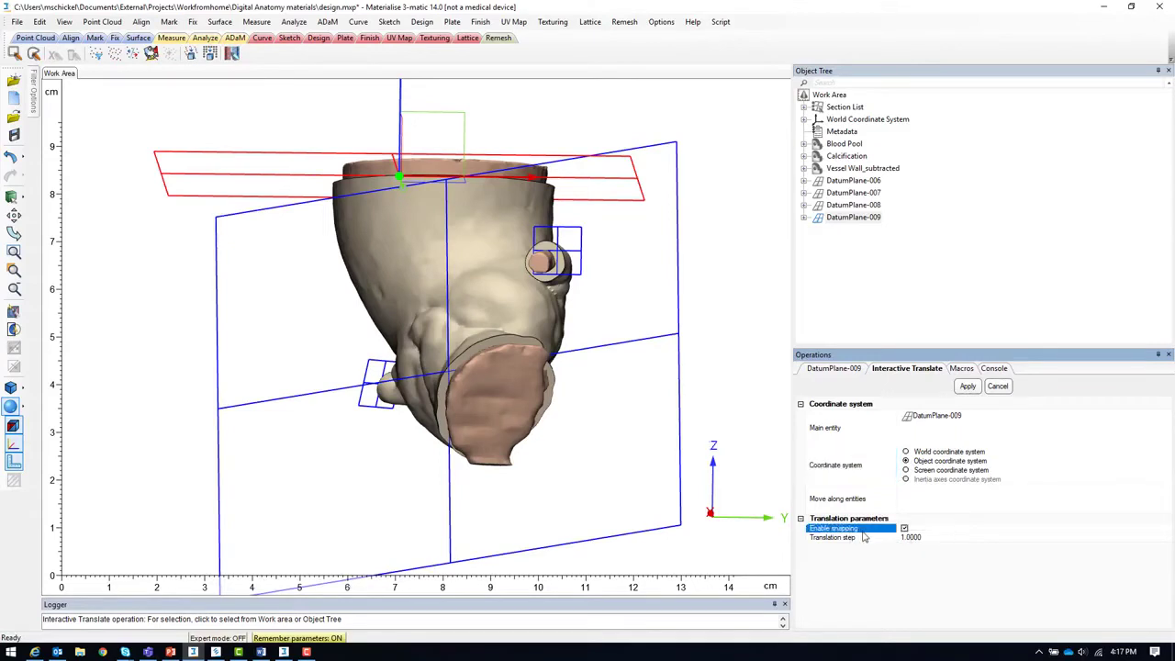
click(867, 539)
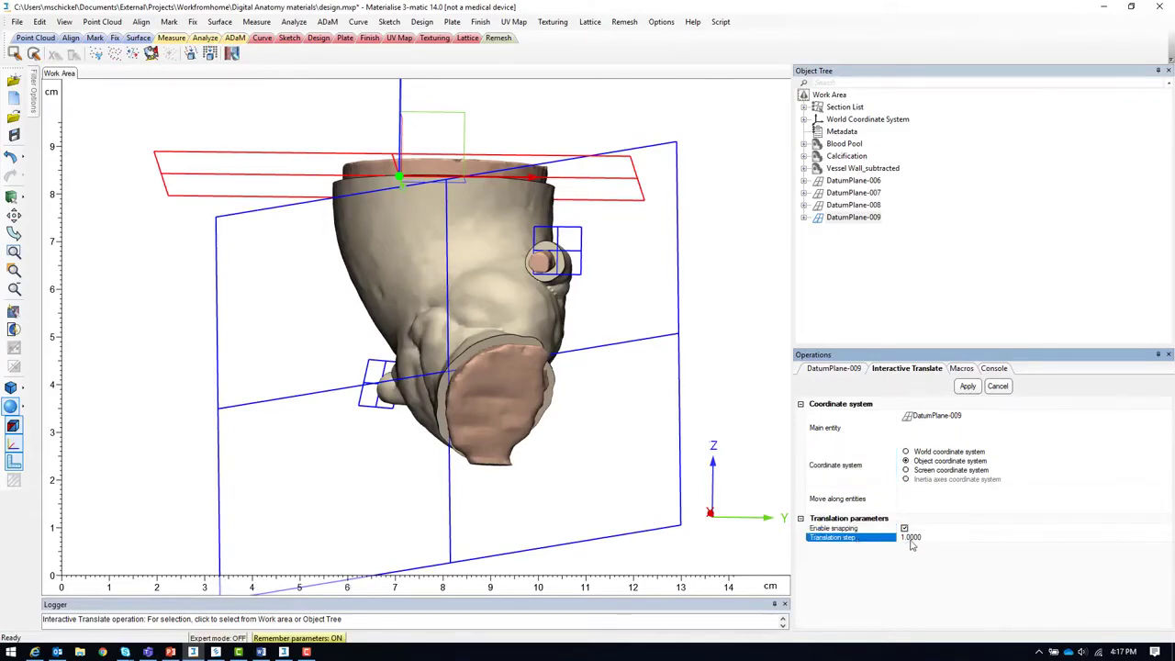
scroll(654, 347, down, 5)
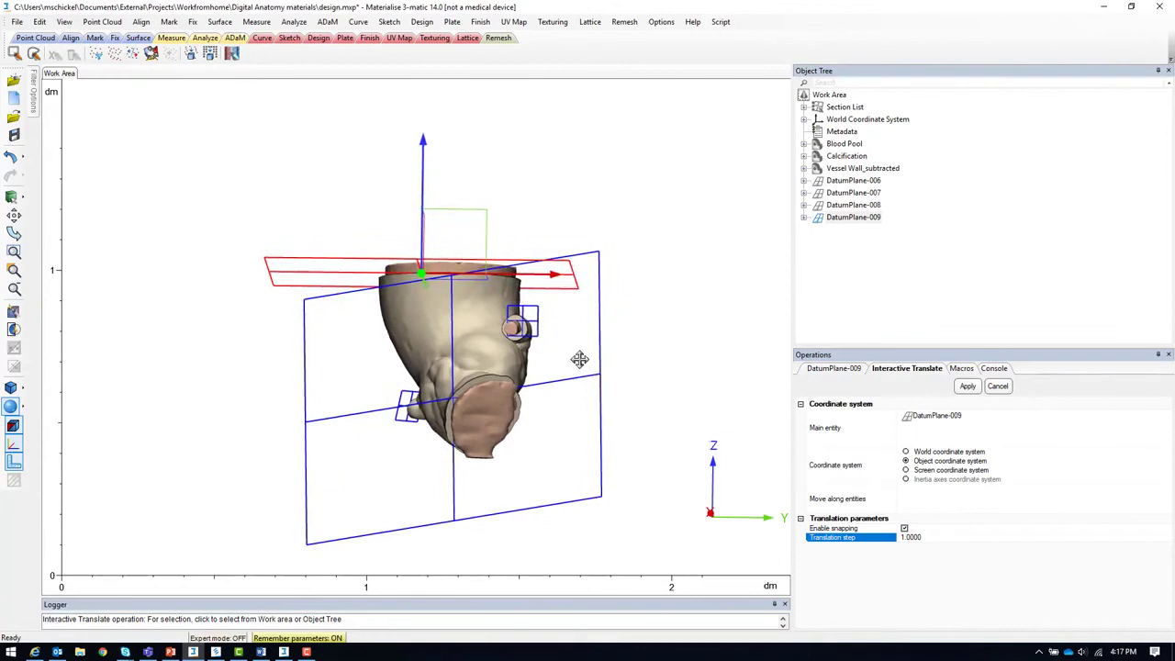
drag(423, 138, 423, 144)
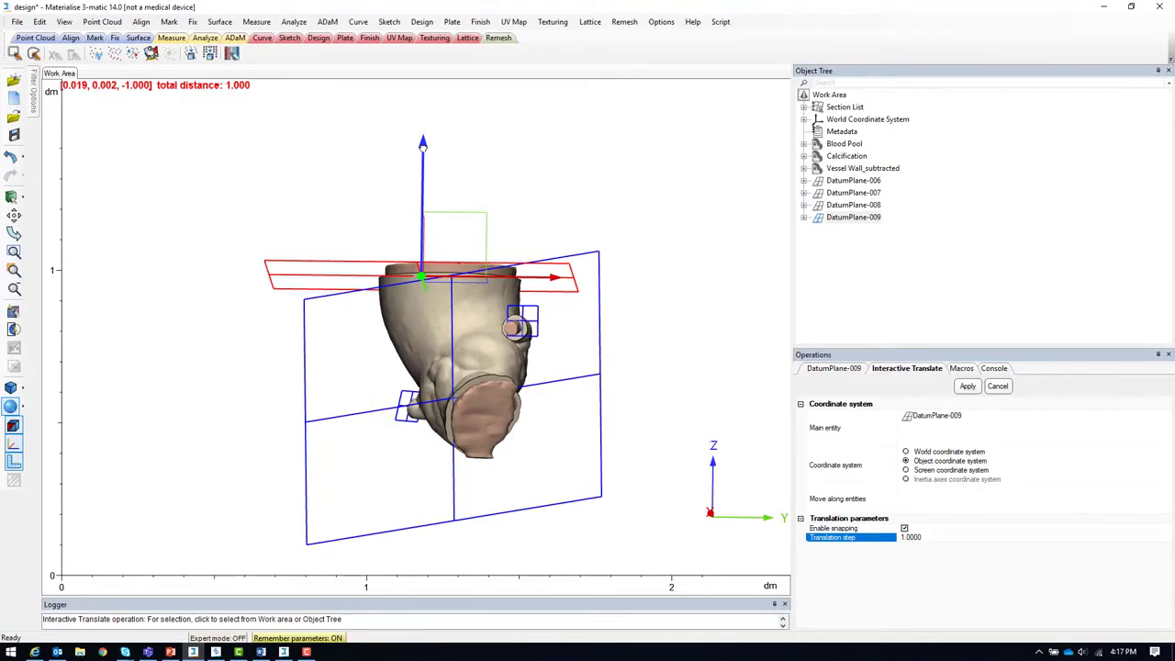
Step: Shift DatumPlane-006 2 units along its normal
click(838, 181)
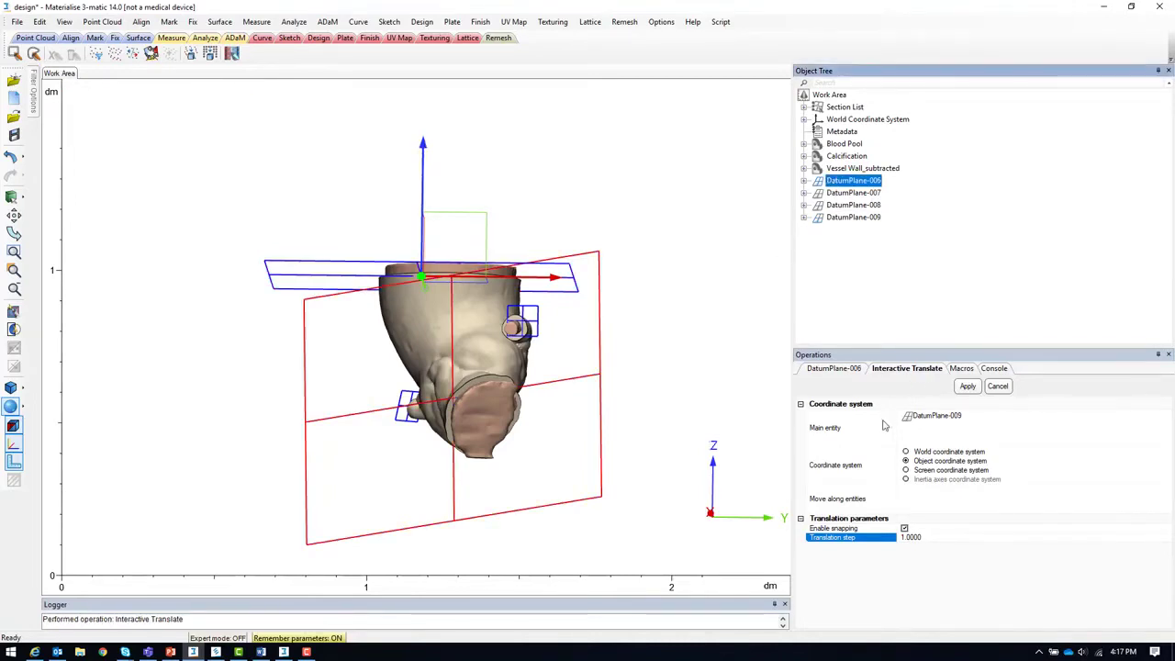
click(884, 425)
click(854, 192)
right_drag(579, 354, 462, 314)
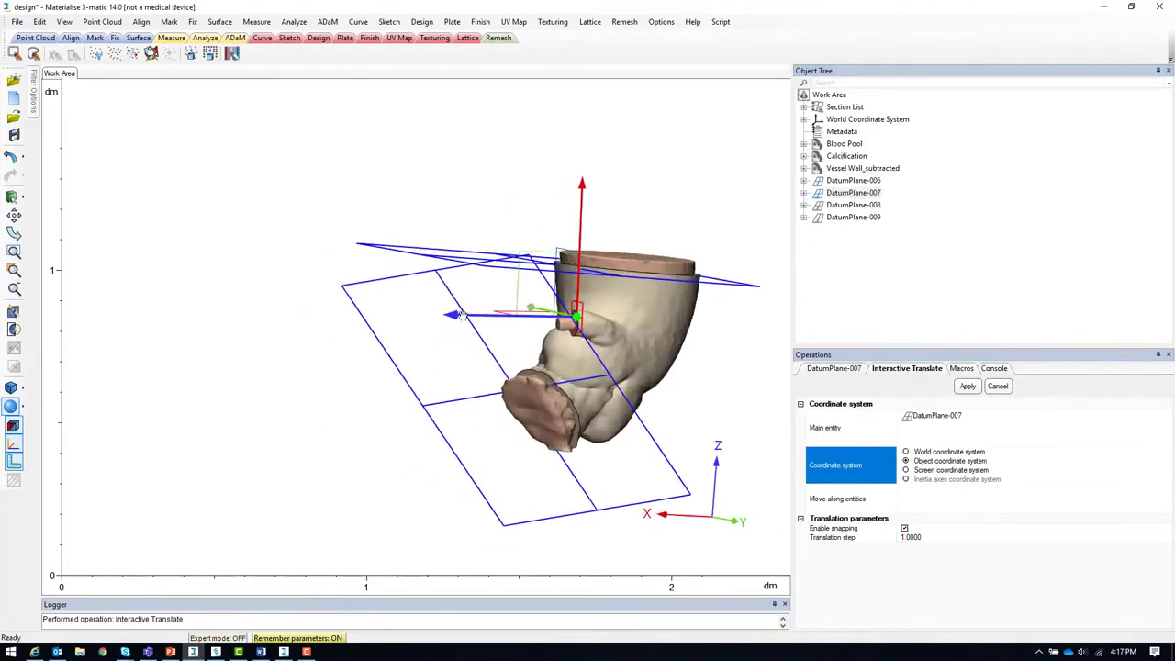
click(840, 182)
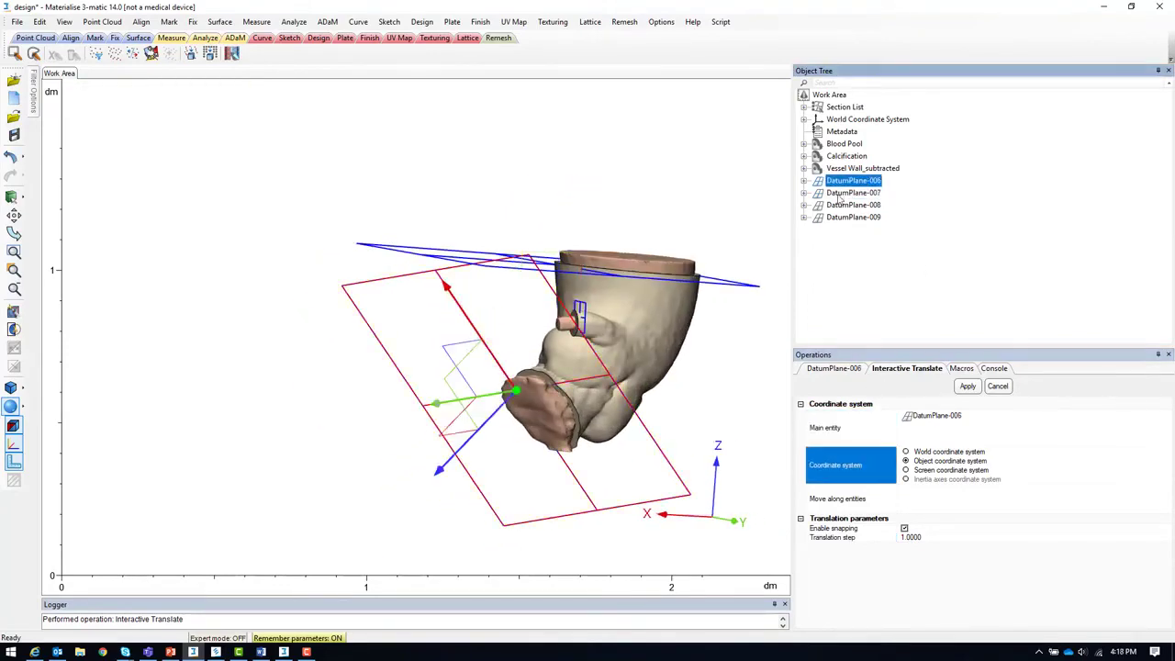
right_drag(463, 367, 538, 517)
drag(540, 516, 539, 506)
Step: Move DatumPlane-008 along its normal into place and finish the translate
right_drag(540, 506, 860, 431)
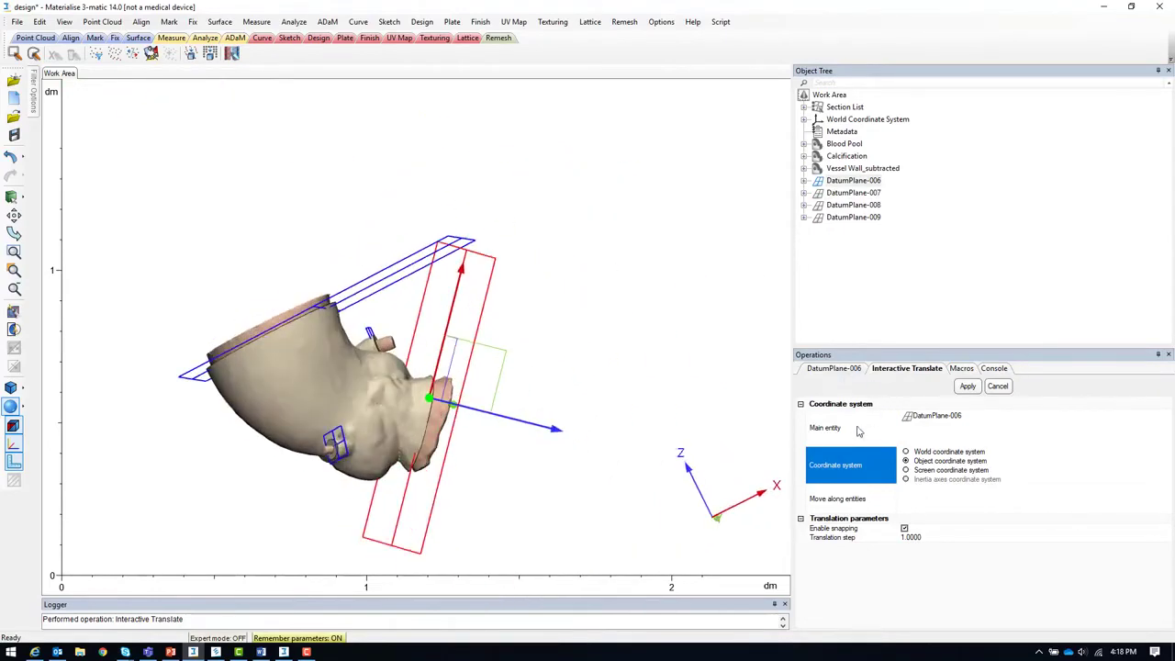
click(851, 428)
click(853, 205)
right_drag(478, 477, 220, 480)
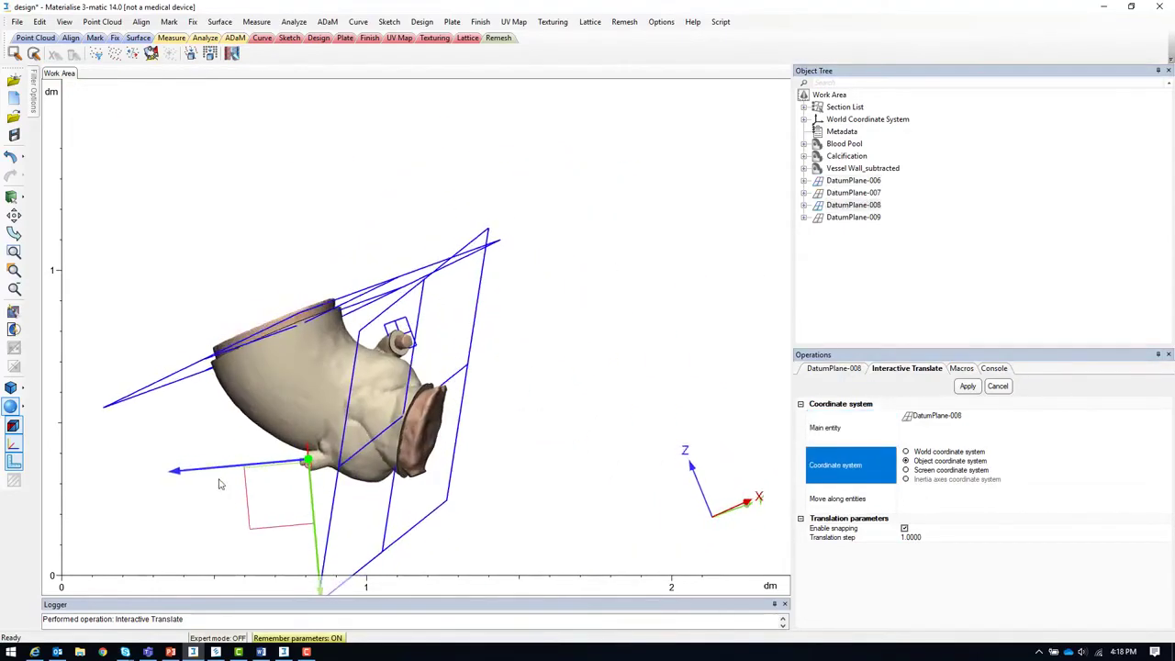
drag(234, 464, 241, 466)
right_drag(240, 466, 498, 372)
key(Escape)
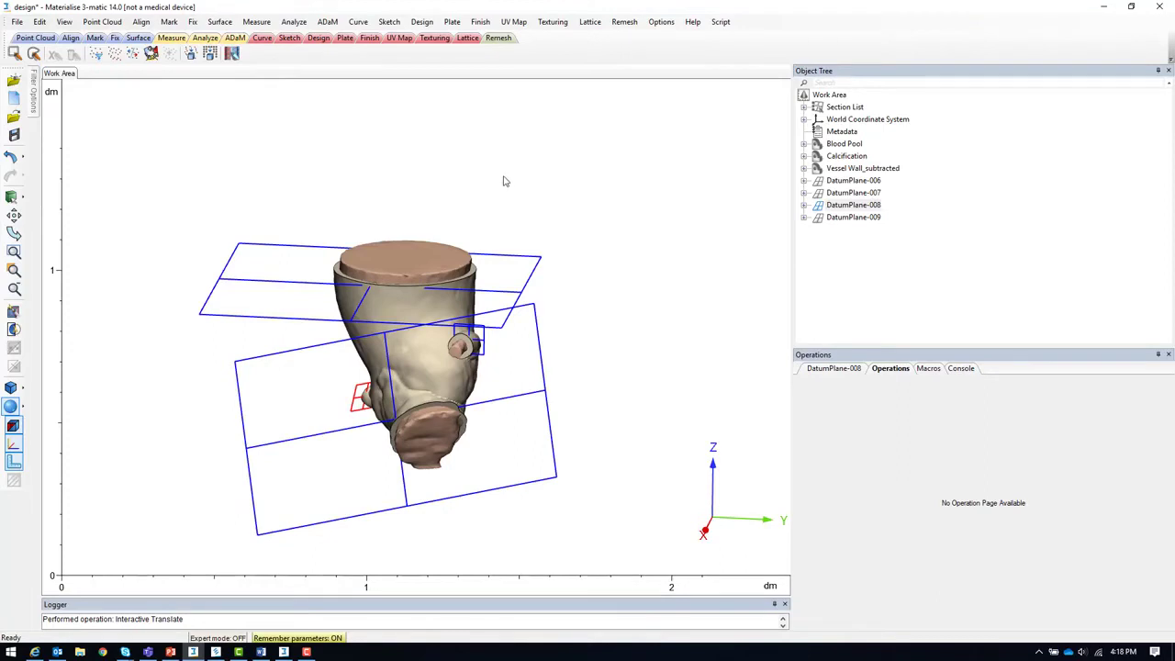
Step: Convert DatumPlane-006 through DatumPlane-009 into surface parts
click(421, 22)
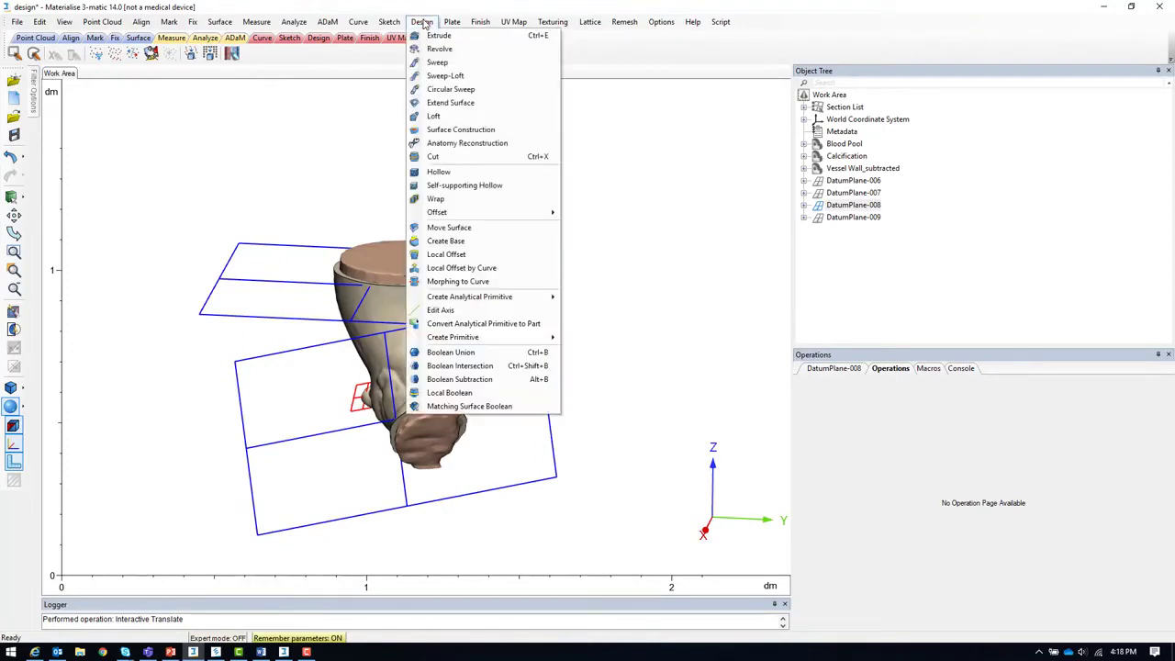
click(526, 324)
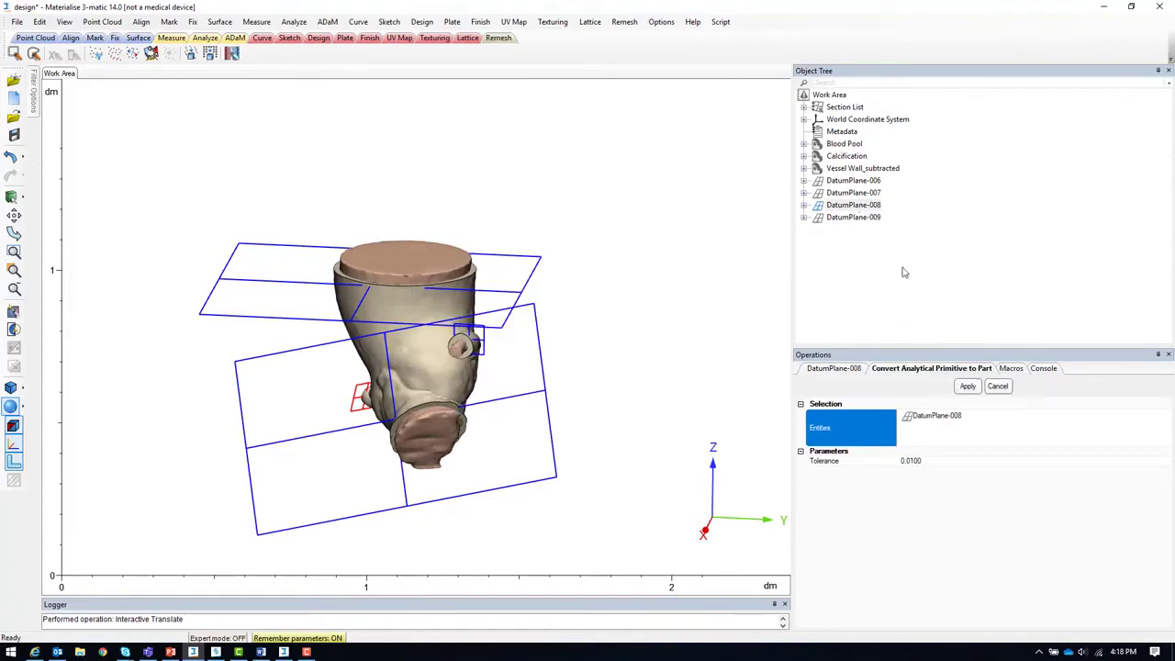
click(872, 181)
click(875, 193)
click(875, 217)
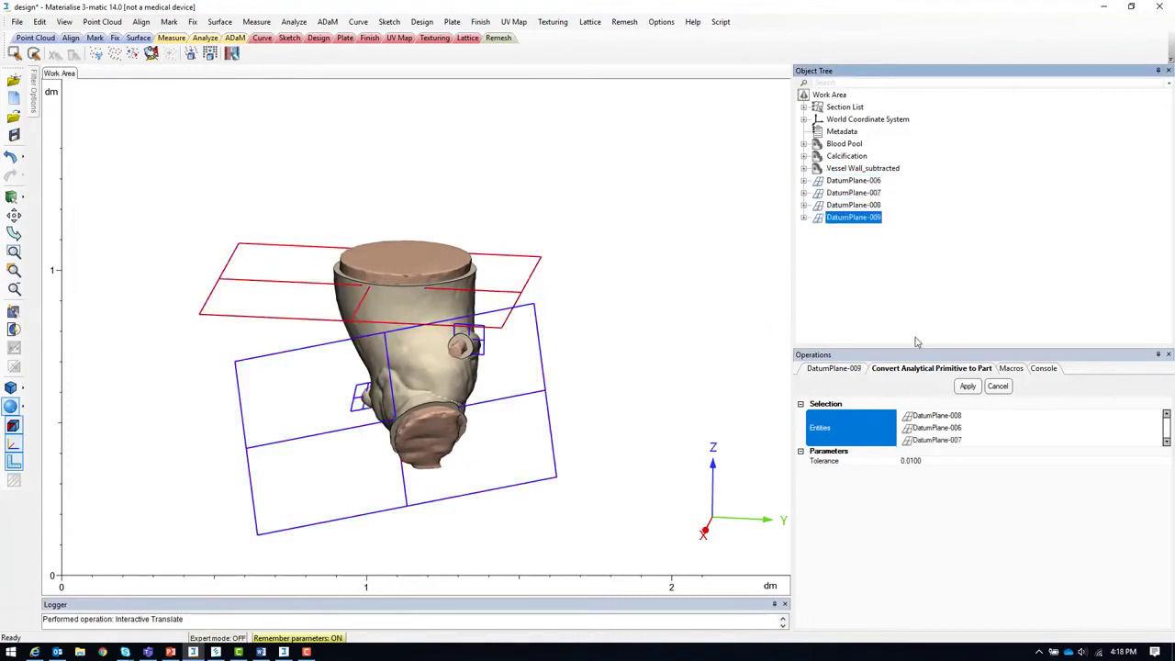
click(967, 387)
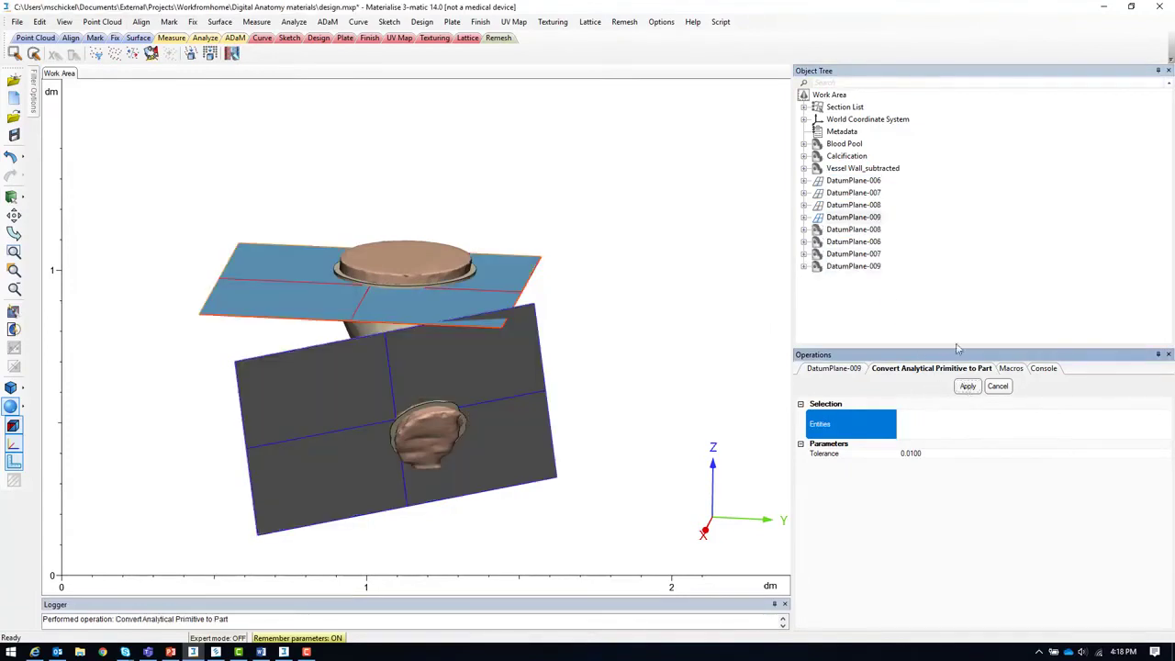
Step: Hide the original datum planes and Vessel Wall_subtracted, leaving the plane parts visible
click(867, 219)
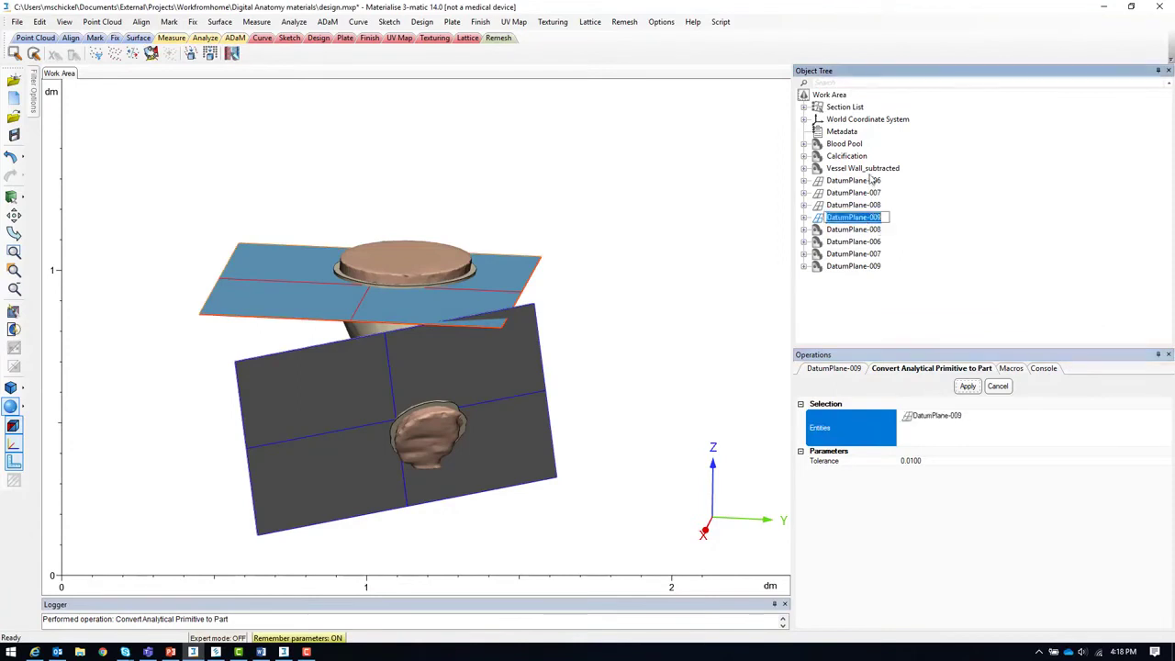
shift+click(870, 182)
right_click(852, 194)
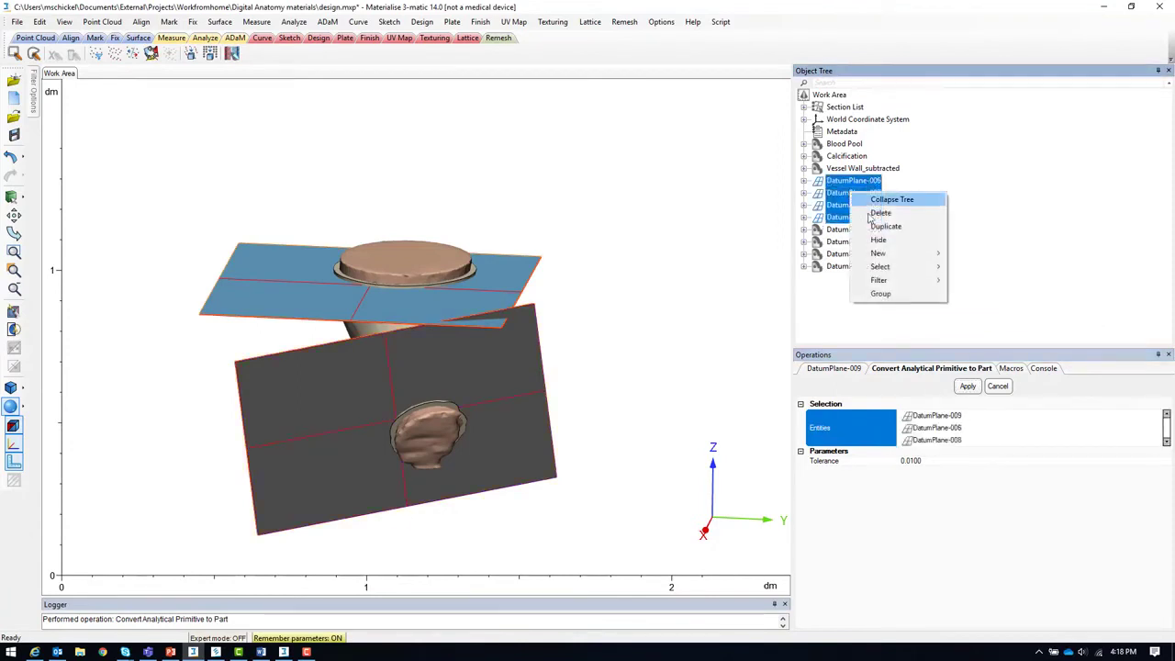
click(883, 240)
right_drag(435, 391, 597, 381)
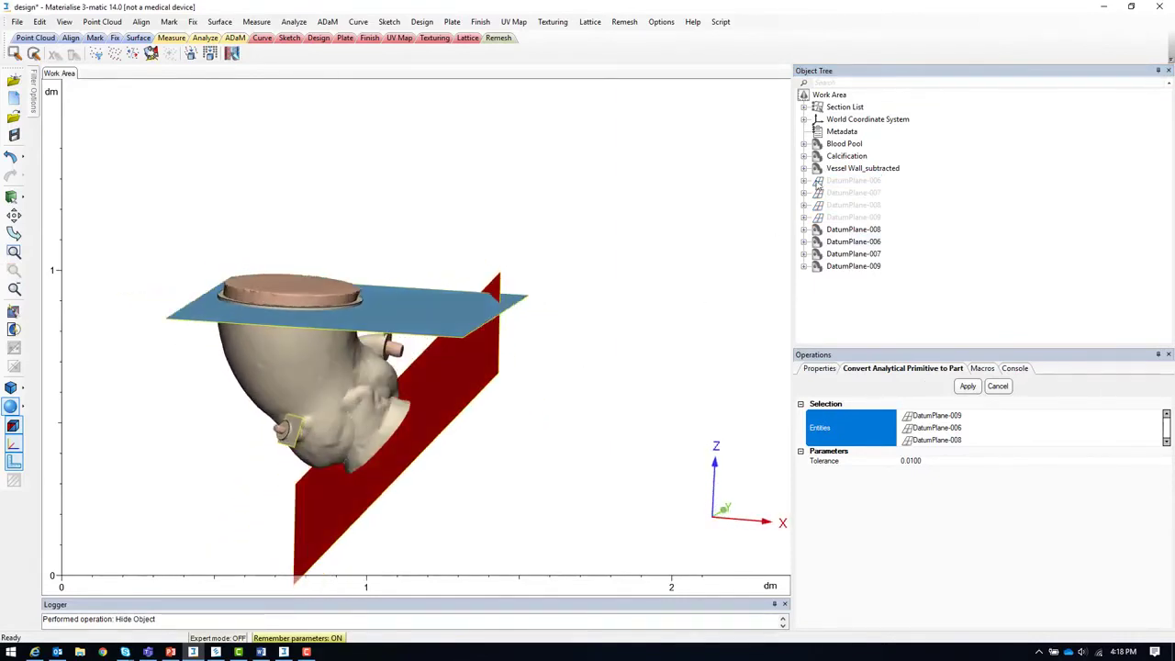
right_click(886, 174)
click(904, 222)
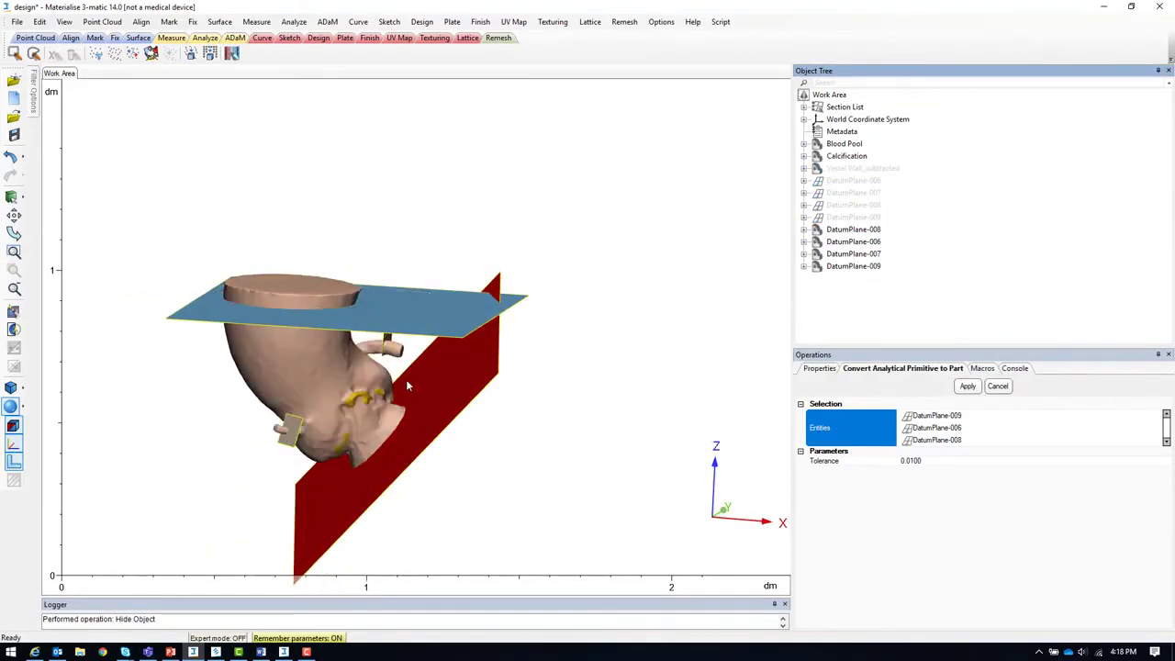
scroll(385, 394, up, 5)
right_drag(384, 394, 325, 401)
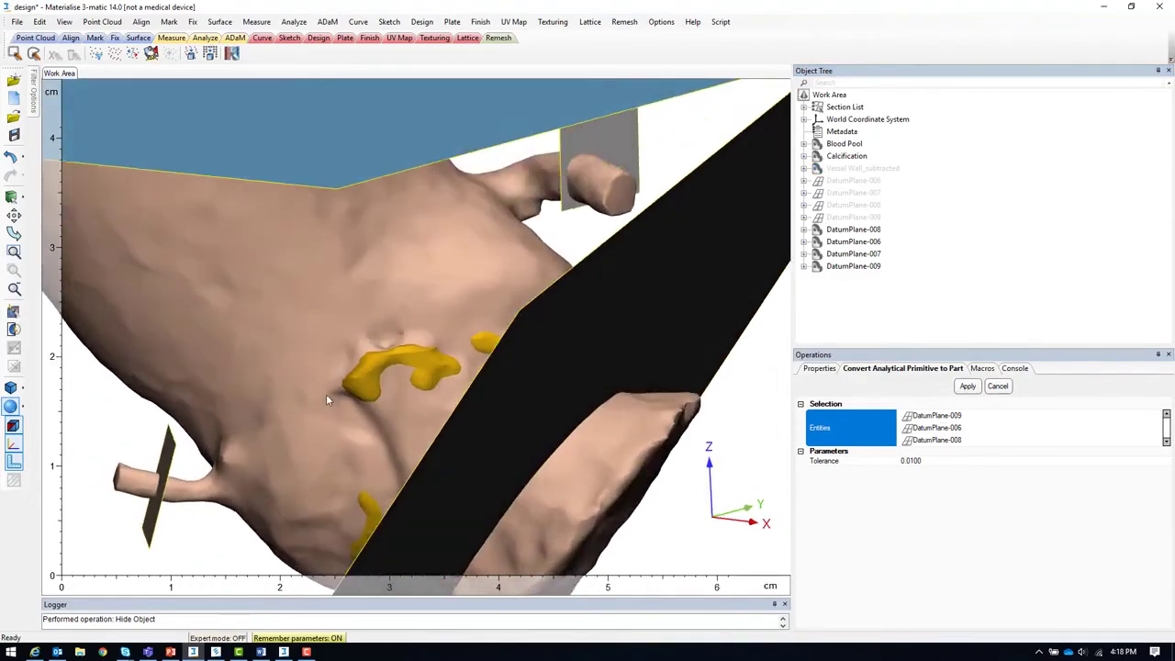
scroll(531, 389, down, 8)
right_drag(531, 390, 567, 391)
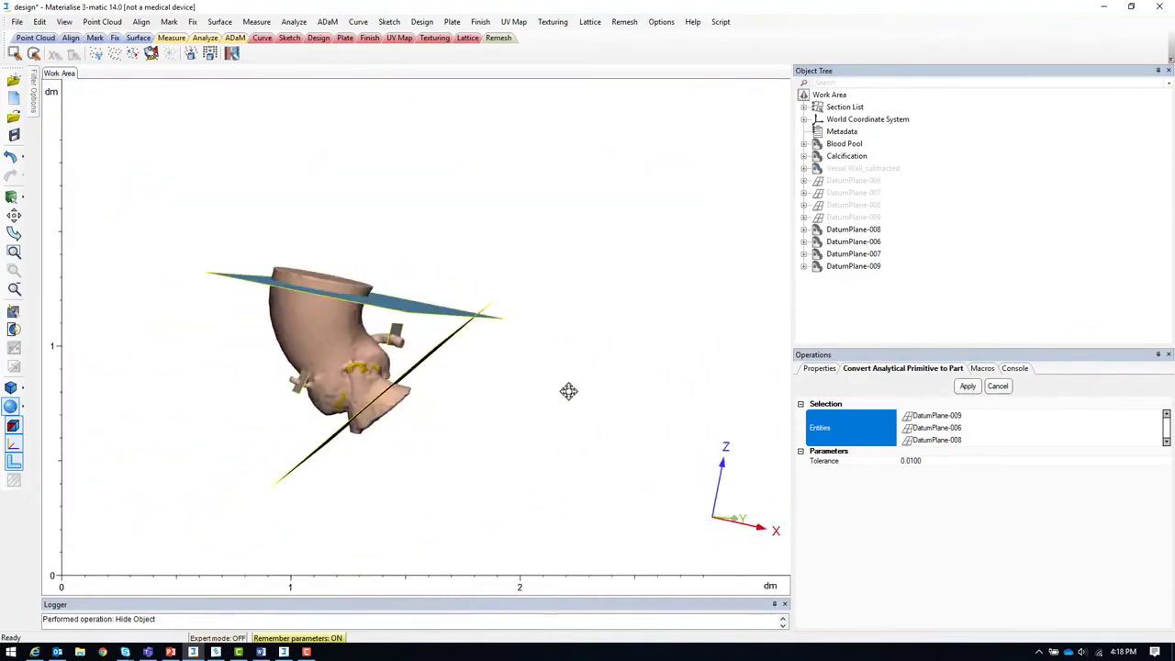
Step: Cut Blood Pool with the DatumPlane-008 surface
click(434, 22)
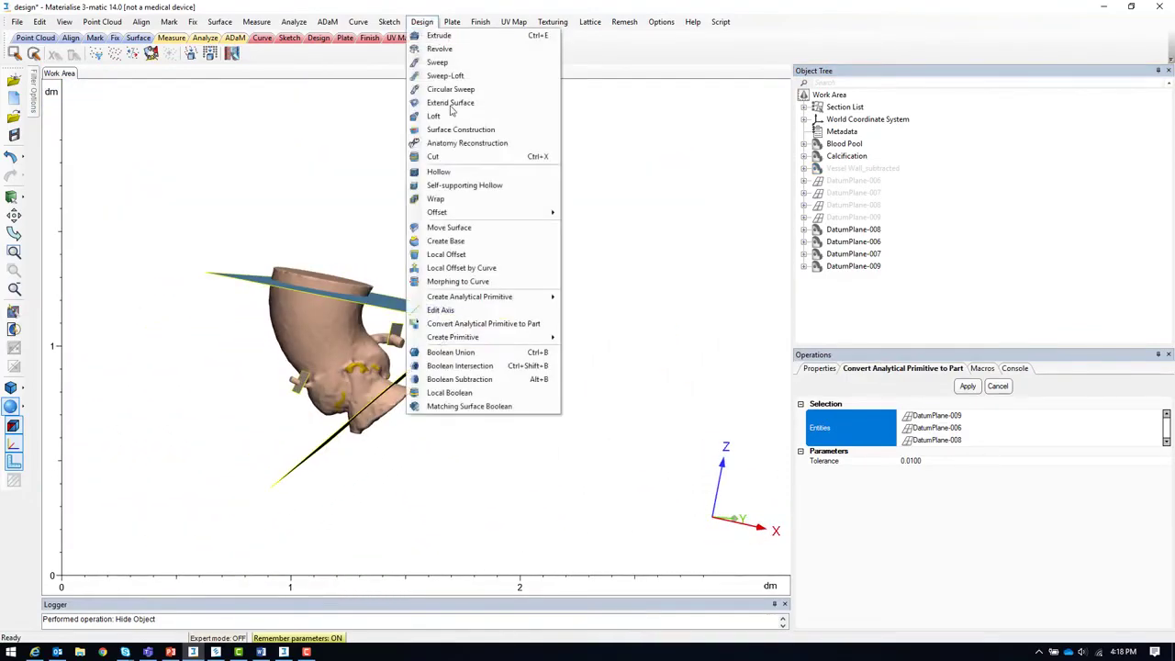
click(467, 157)
click(845, 145)
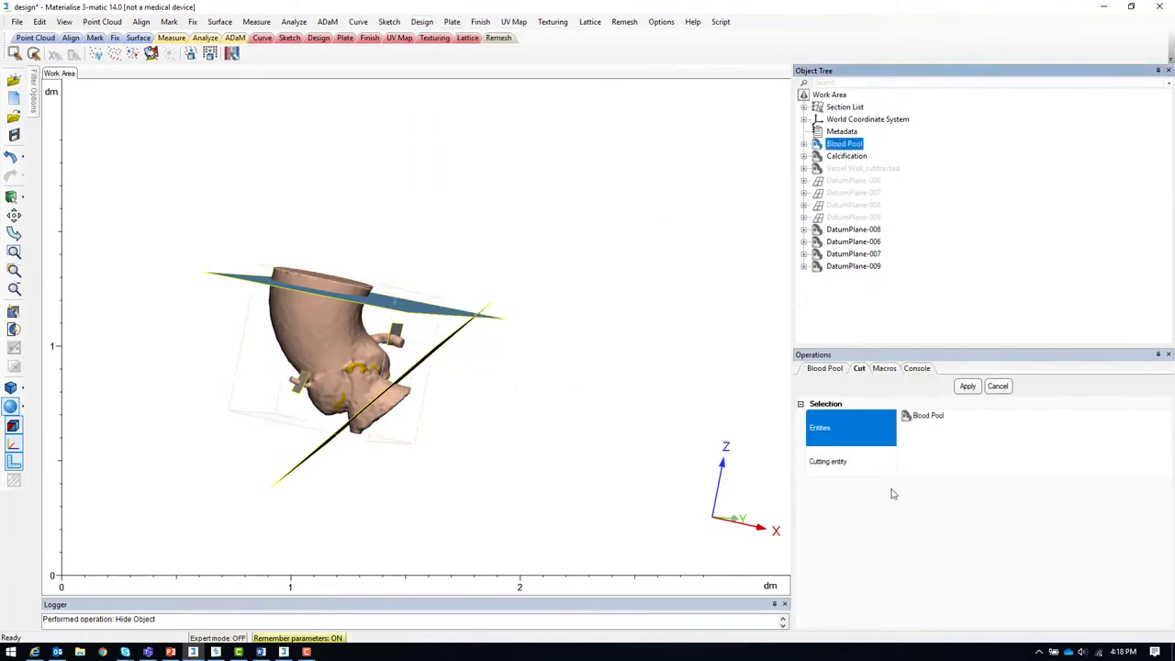
click(887, 464)
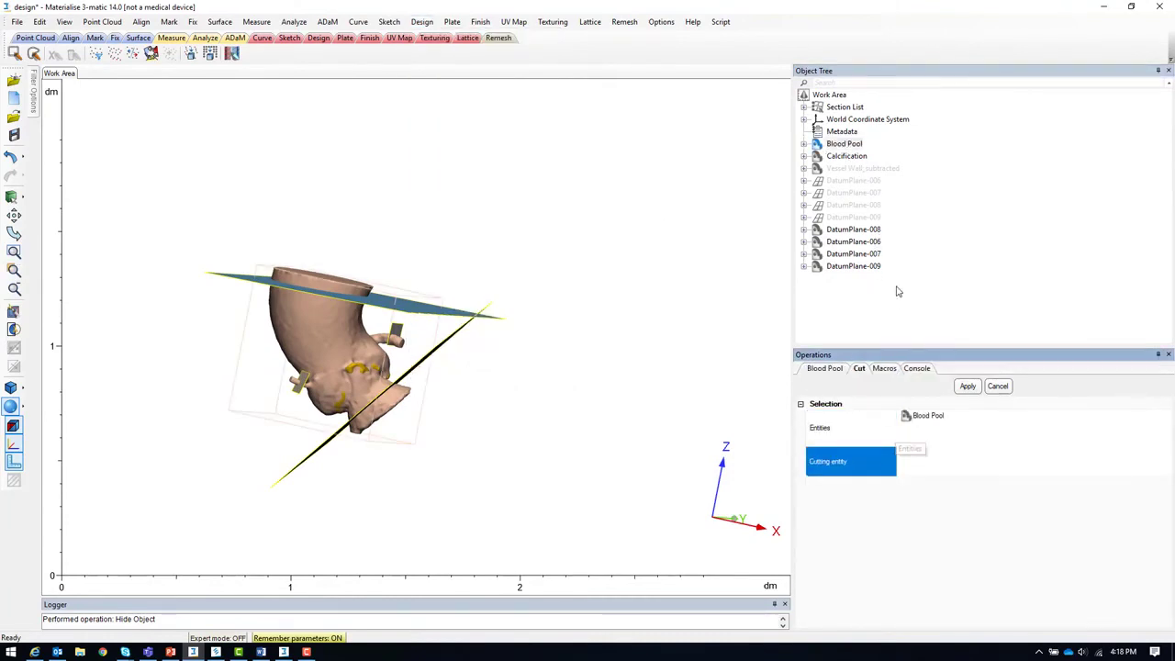
click(863, 230)
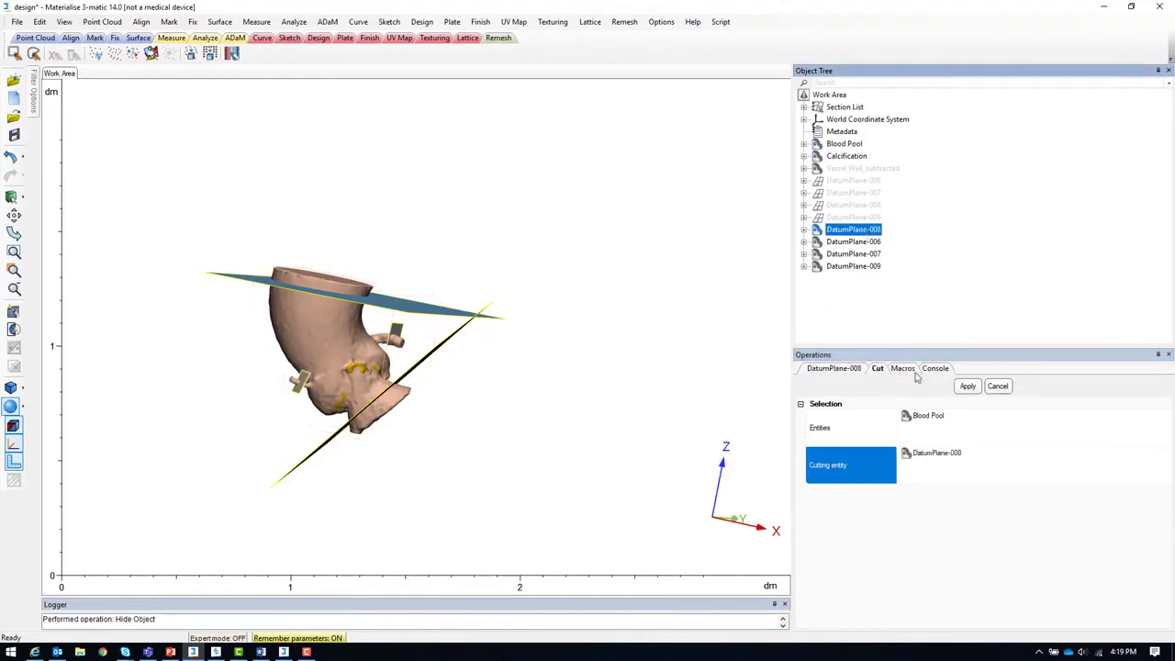
click(968, 387)
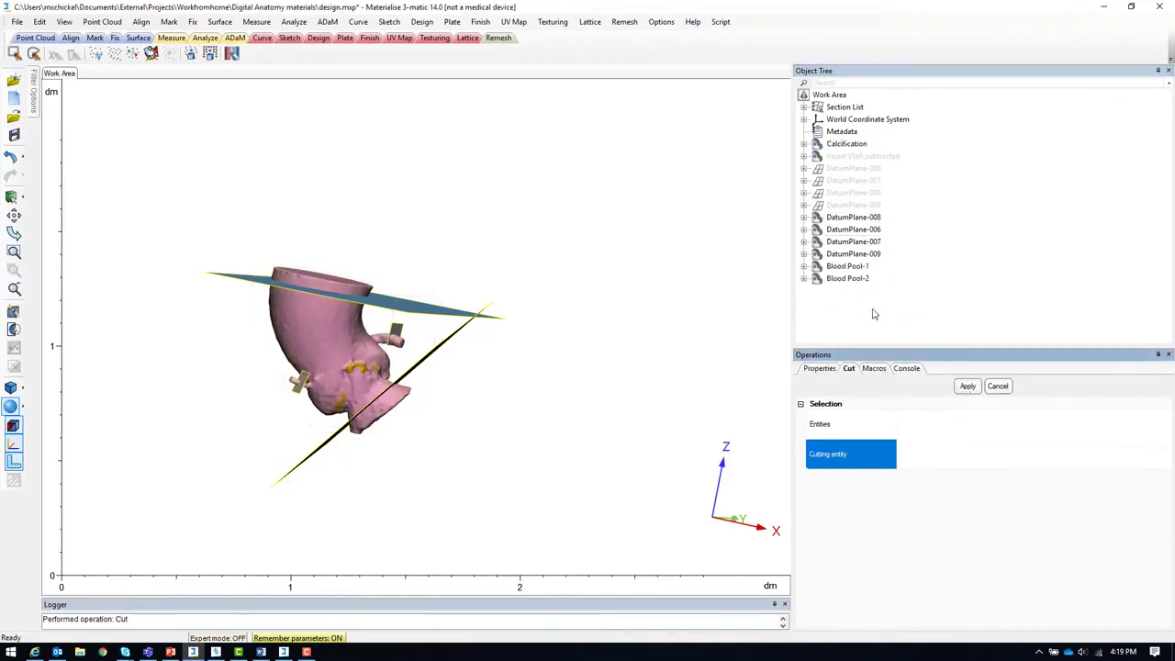
Step: Cut Blood Pool-1 with DatumPlane-006, correcting the misplaced entity entries
click(850, 279)
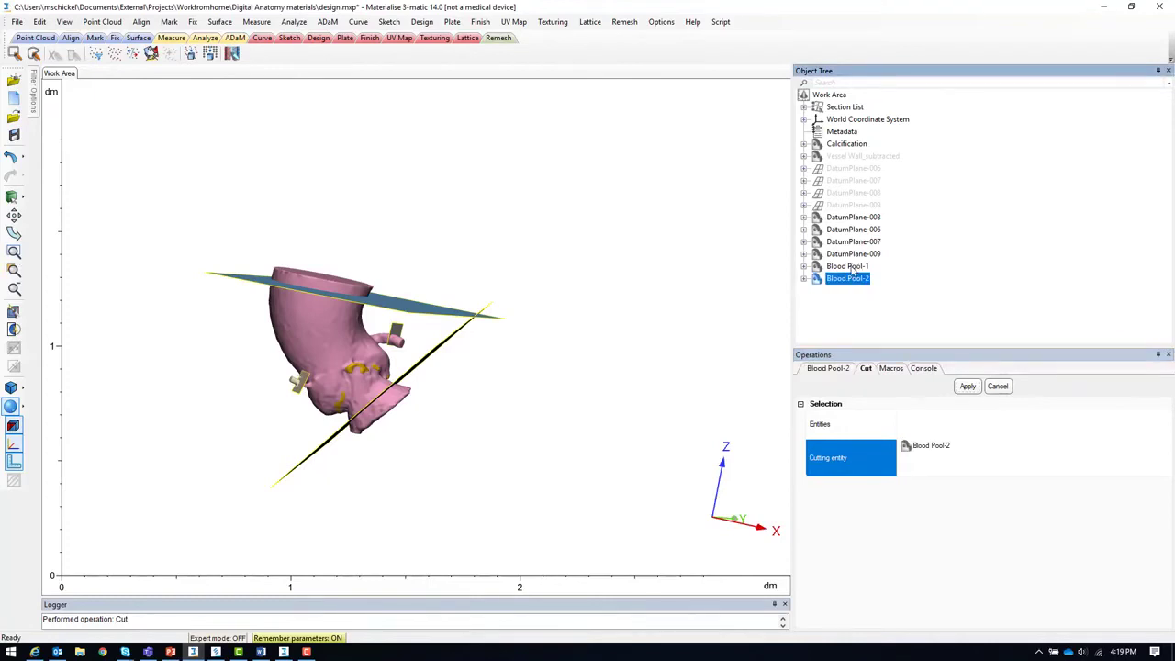
click(850, 267)
click(929, 449)
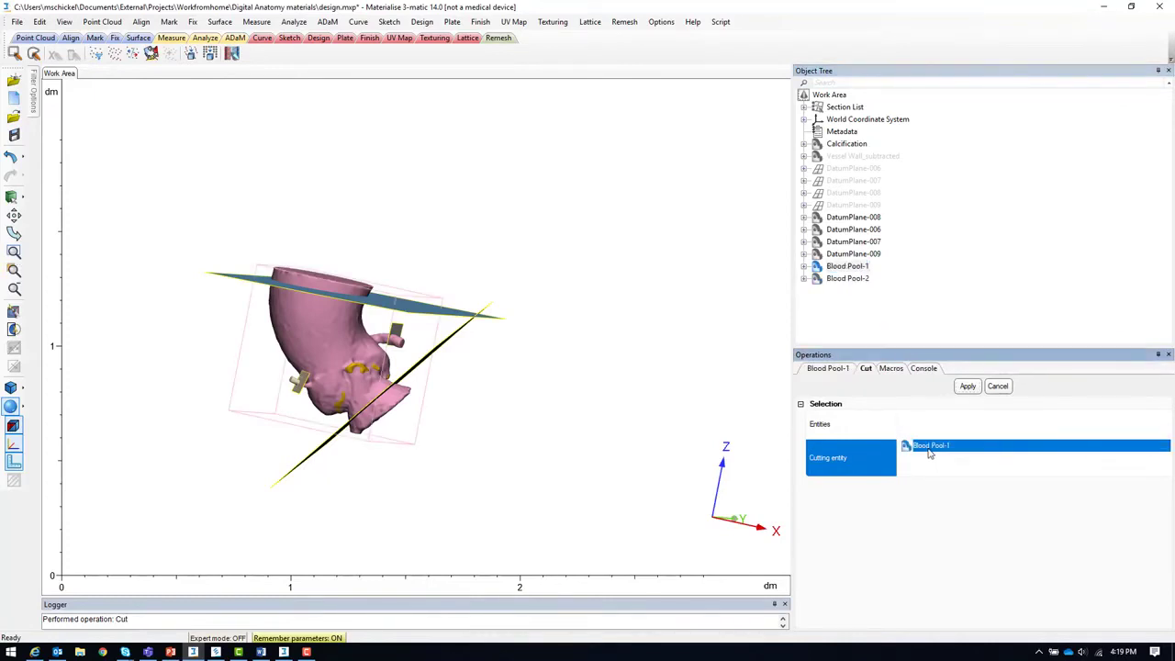
right_click(929, 452)
click(954, 459)
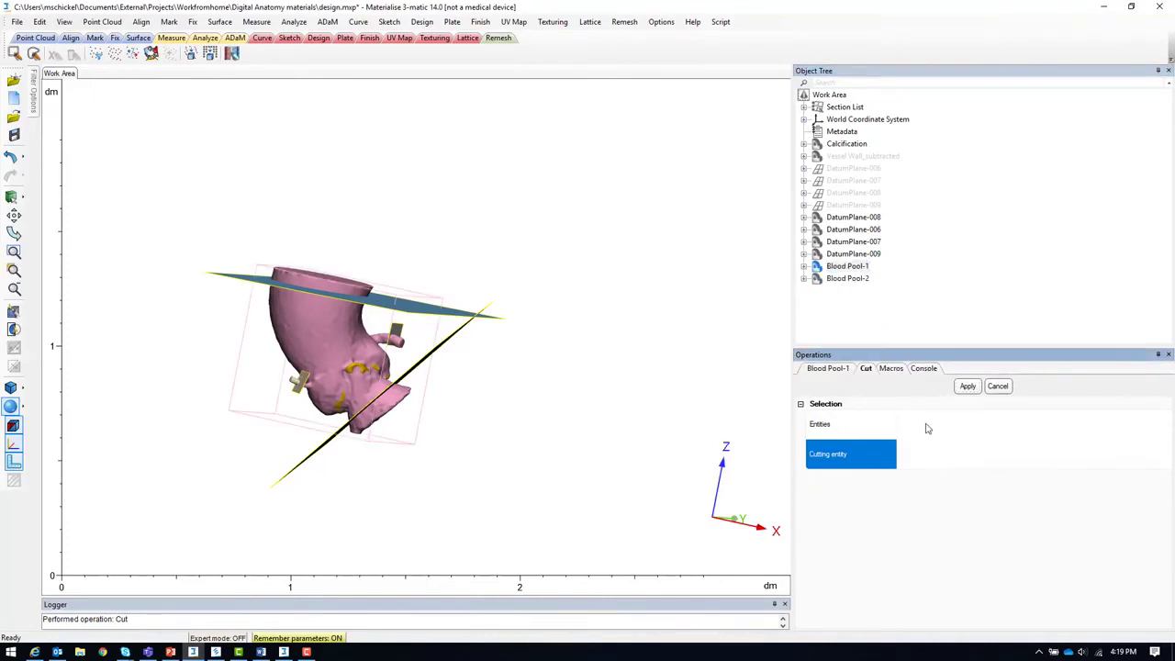
click(863, 229)
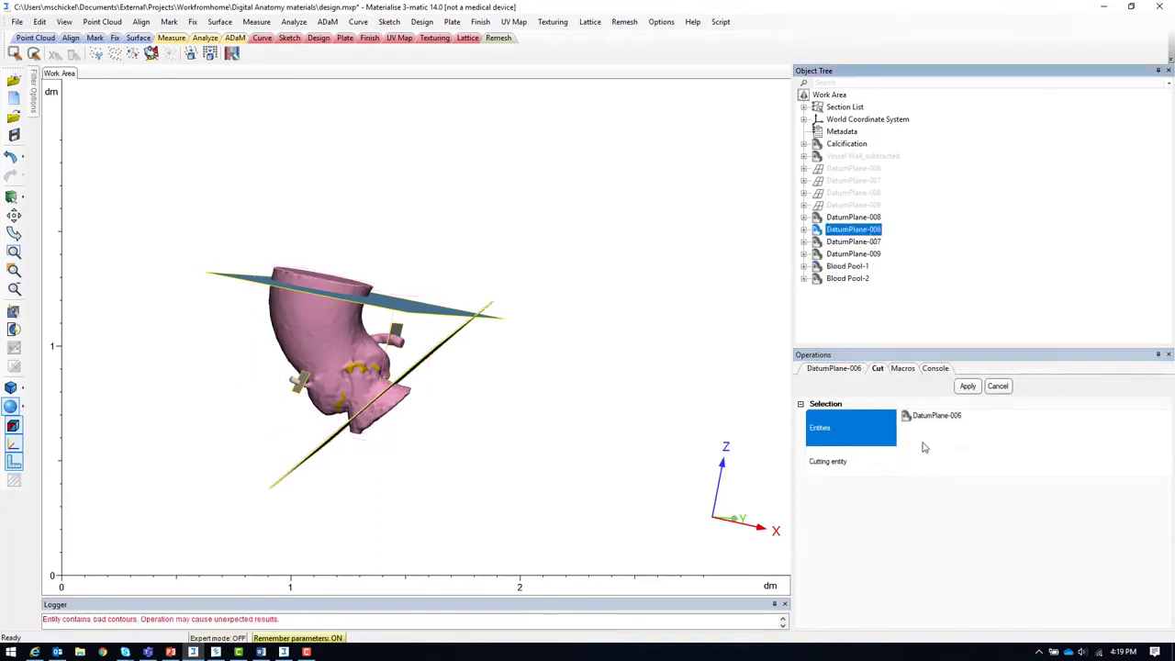
click(932, 414)
right_click(911, 415)
click(949, 425)
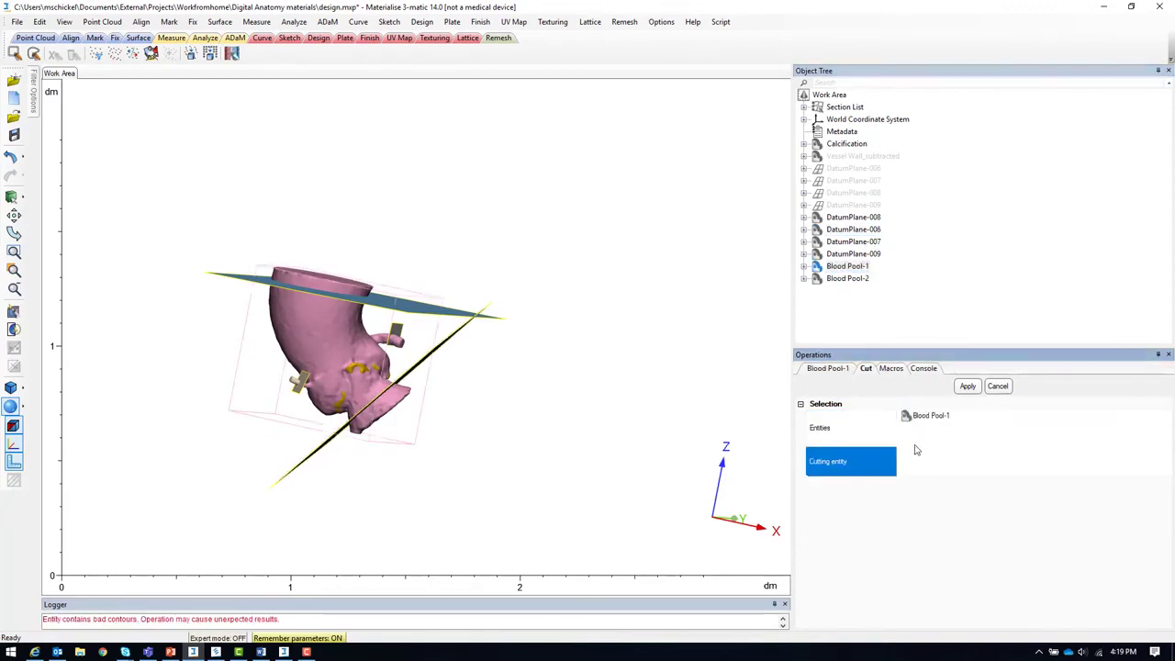
click(854, 230)
click(967, 385)
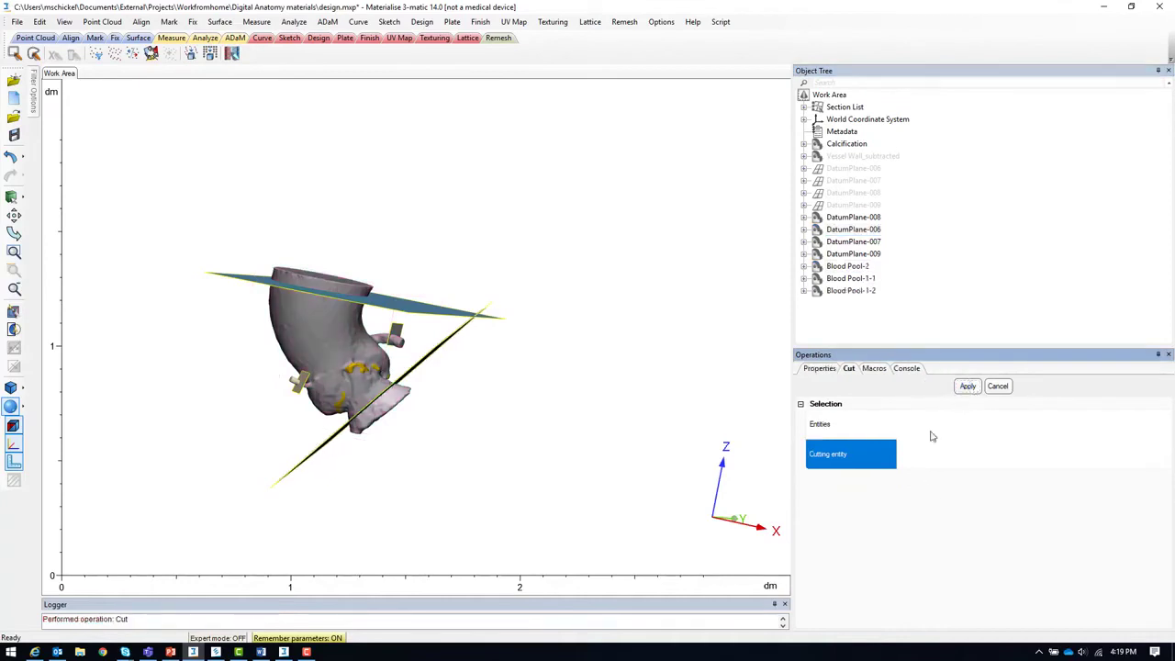
Step: Cut Blood Pool-1-1, then Blood Pool-1-1-1 with DatumPlane-007 and Blood Pool-1-1-1-1 with DatumPlane-009
click(851, 278)
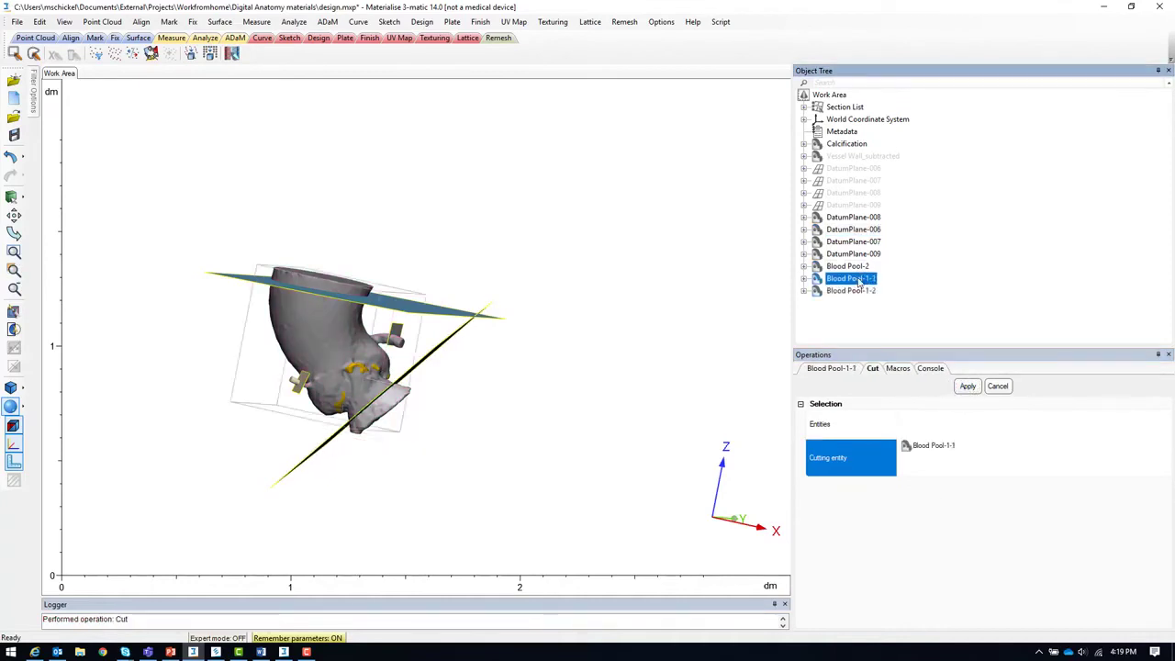
click(909, 421)
click(967, 386)
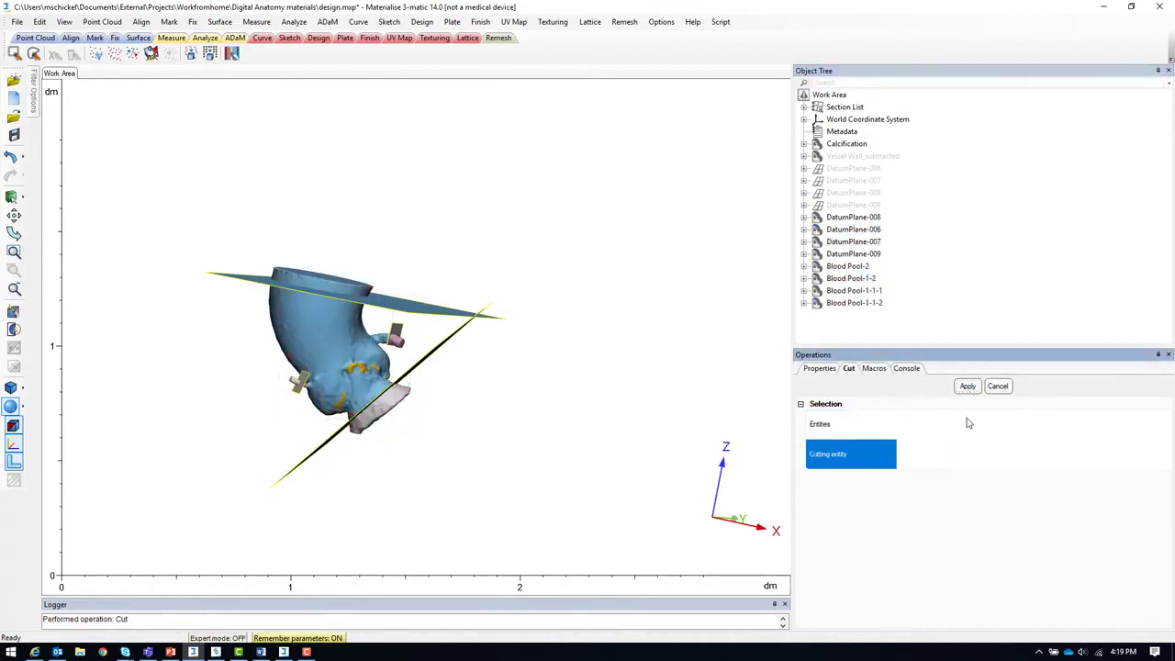
click(907, 418)
click(854, 290)
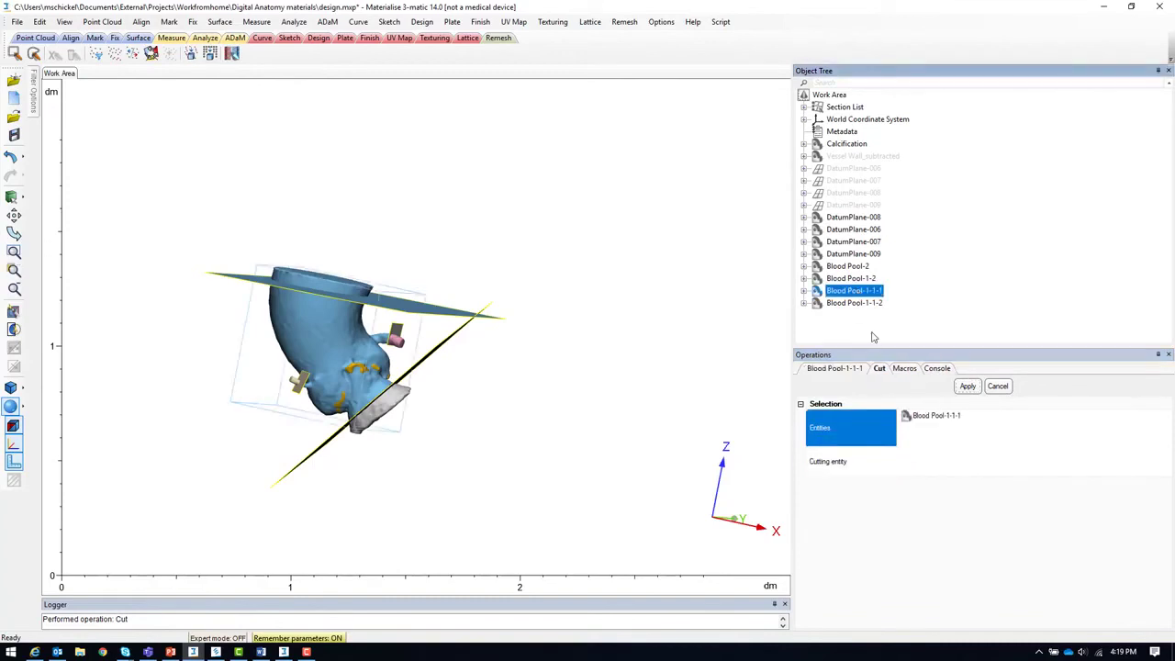
click(863, 242)
click(967, 386)
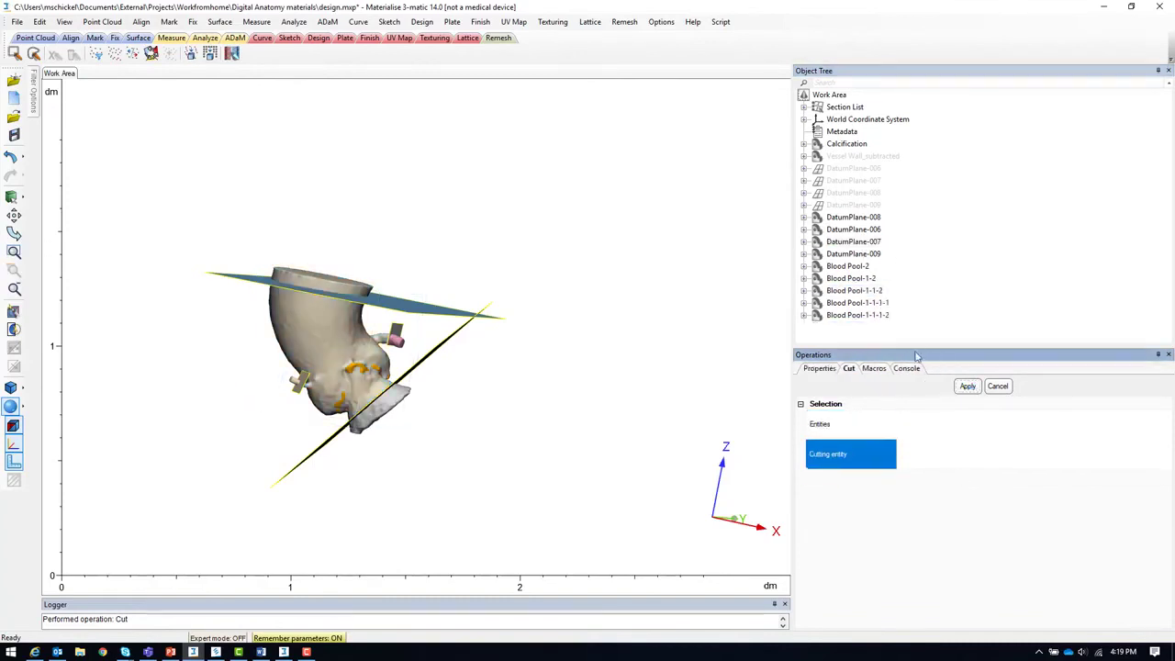
click(854, 303)
click(866, 462)
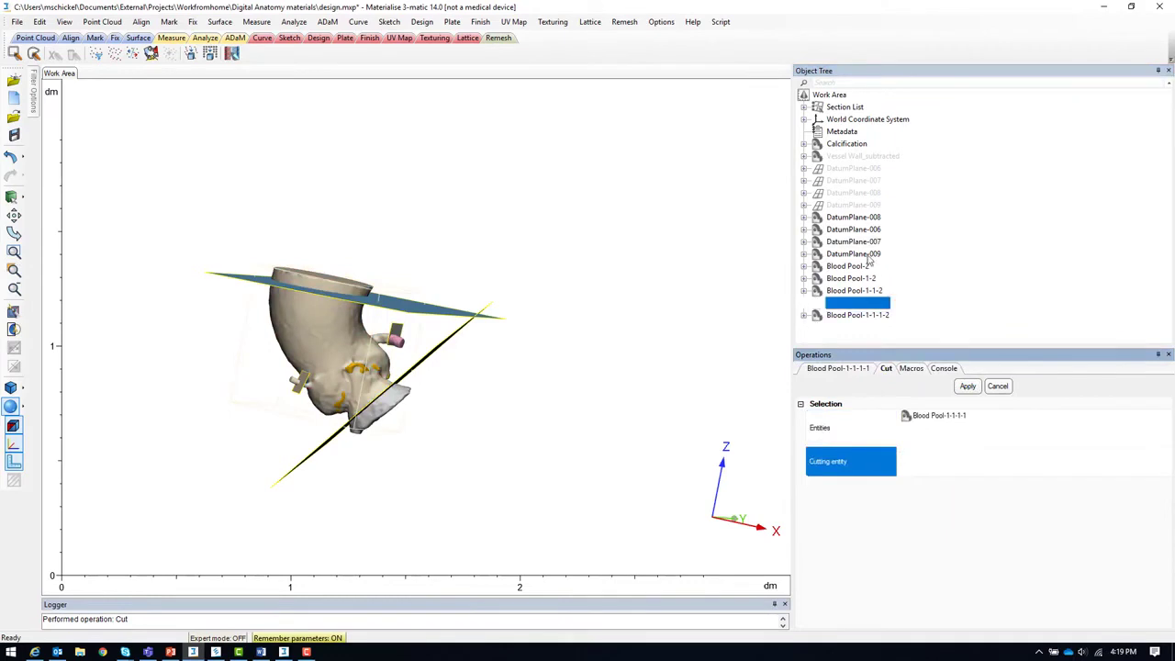
click(854, 254)
click(968, 386)
Step: Select the leftover blood-pool pieces and all four datum-plane parts
click(877, 327)
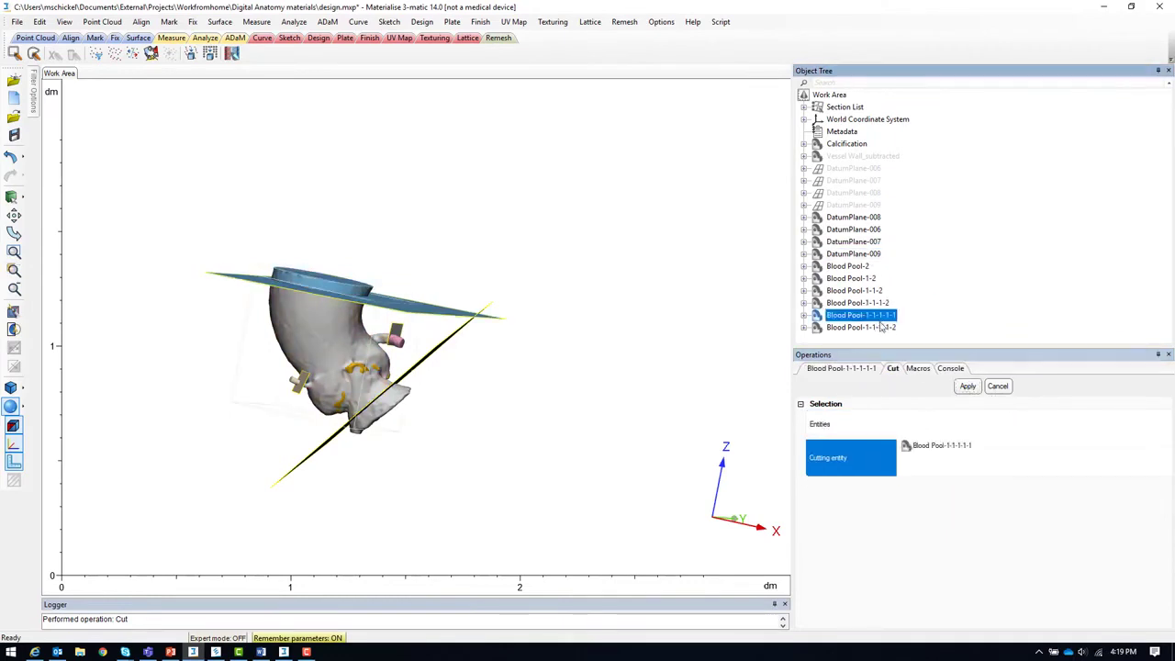
ctrl+click(863, 302)
ctrl+click(870, 290)
ctrl+click(852, 278)
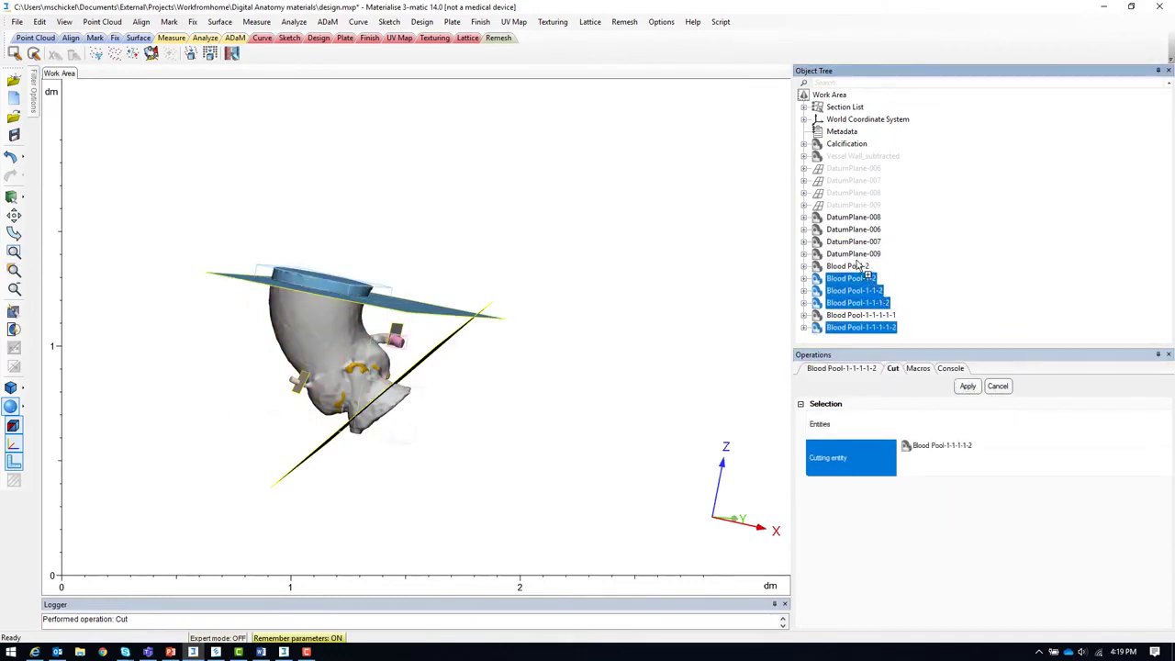
ctrl+click(848, 265)
ctrl+click(854, 253)
ctrl+click(854, 229)
ctrl+click(861, 241)
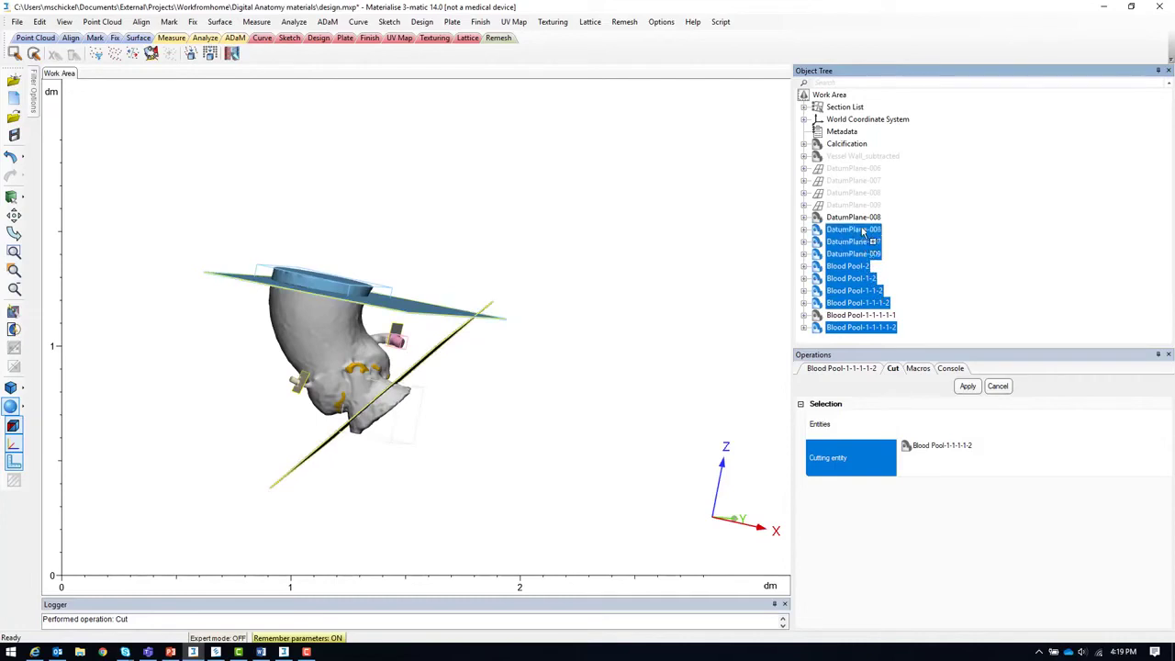
ctrl+click(861, 218)
right_click(852, 231)
Step: Hide the selected planes and leftover pieces, and show Vessel Wall_subtracted again
click(879, 279)
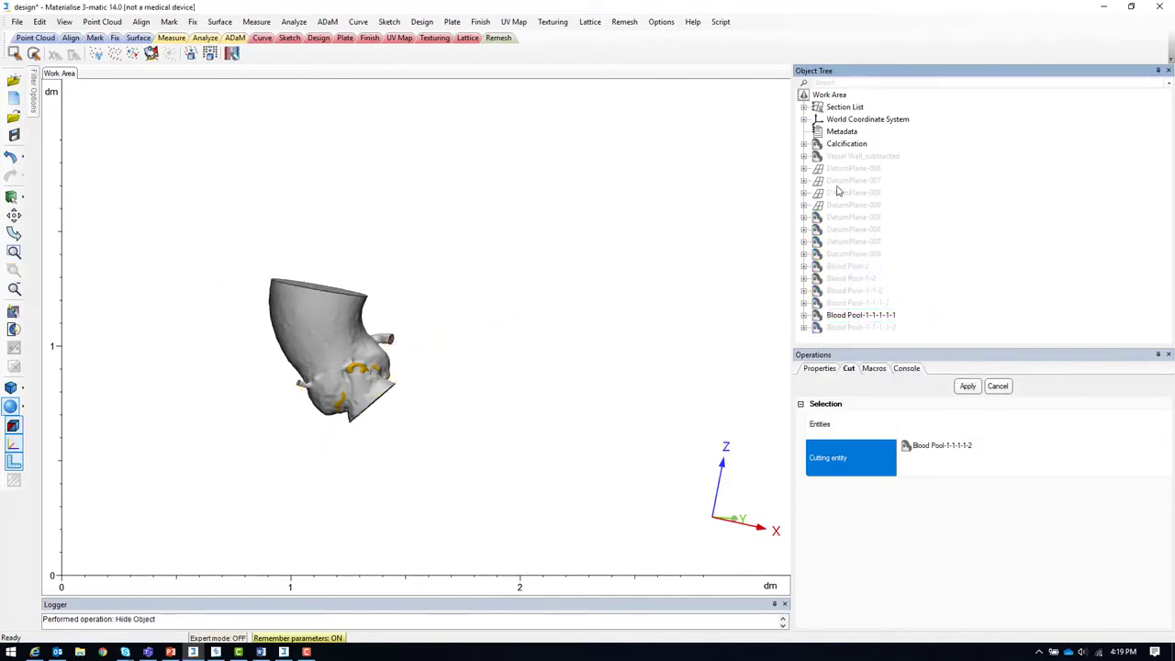
click(853, 156)
right_click(853, 157)
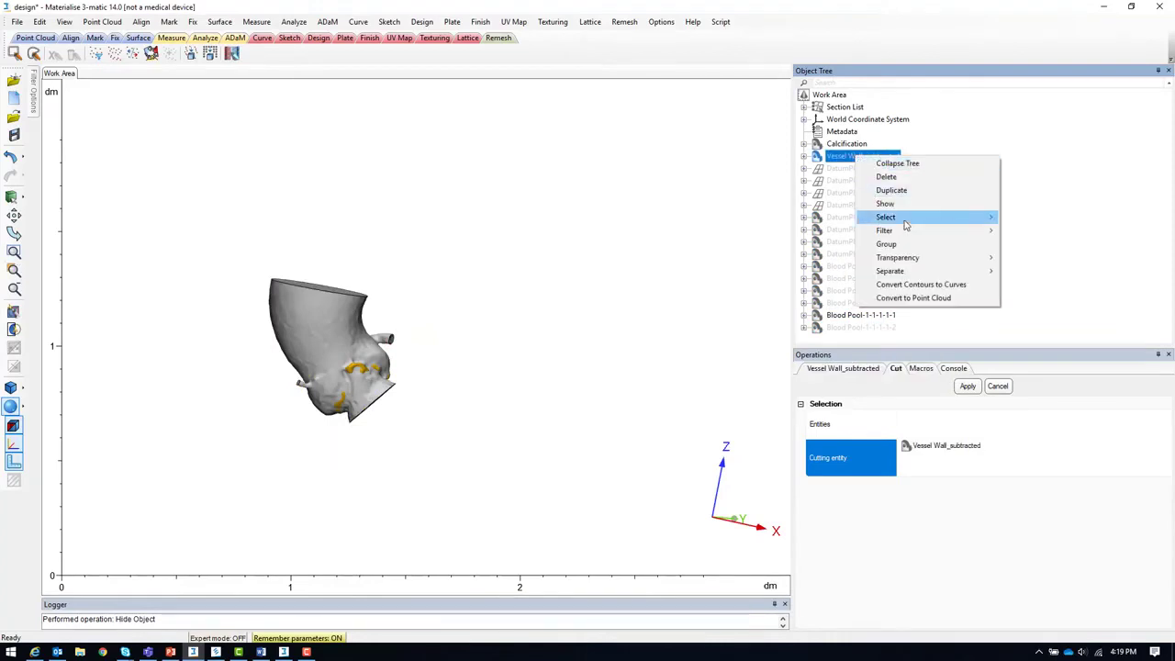
click(884, 203)
scroll(438, 380, up, 3)
right_drag(439, 380, 520, 385)
scroll(520, 385, down, 1)
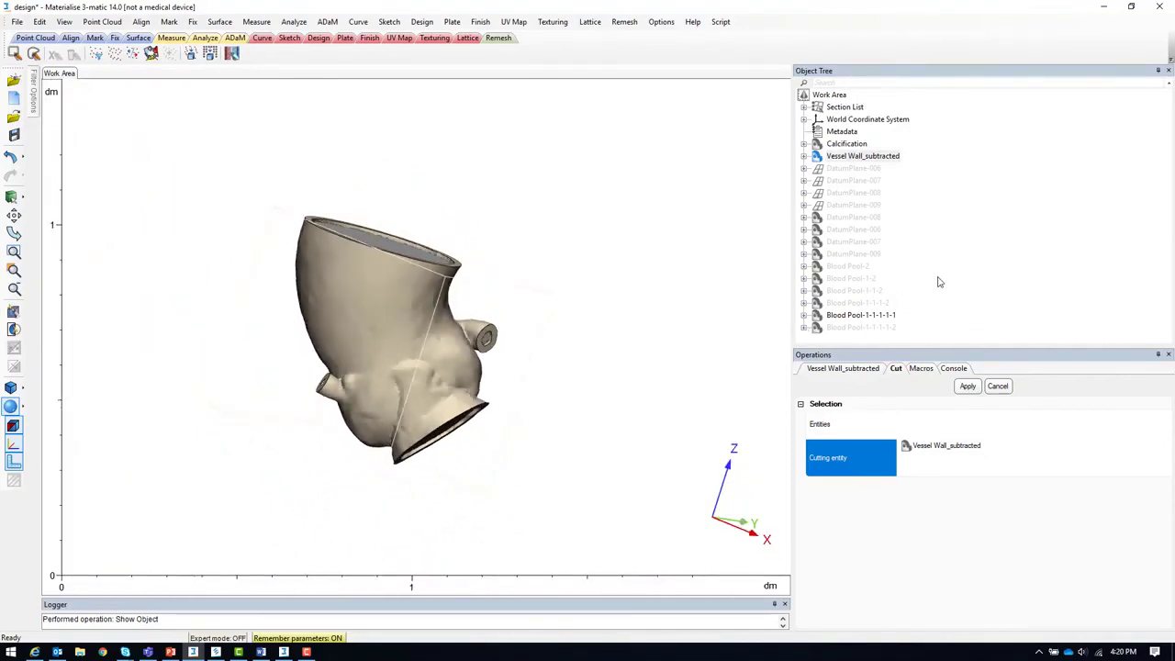
Step: Rename the trimmed Blood Pool-1-1-1-1-1 part to 'Internal Cavity'
click(860, 317)
click(863, 316)
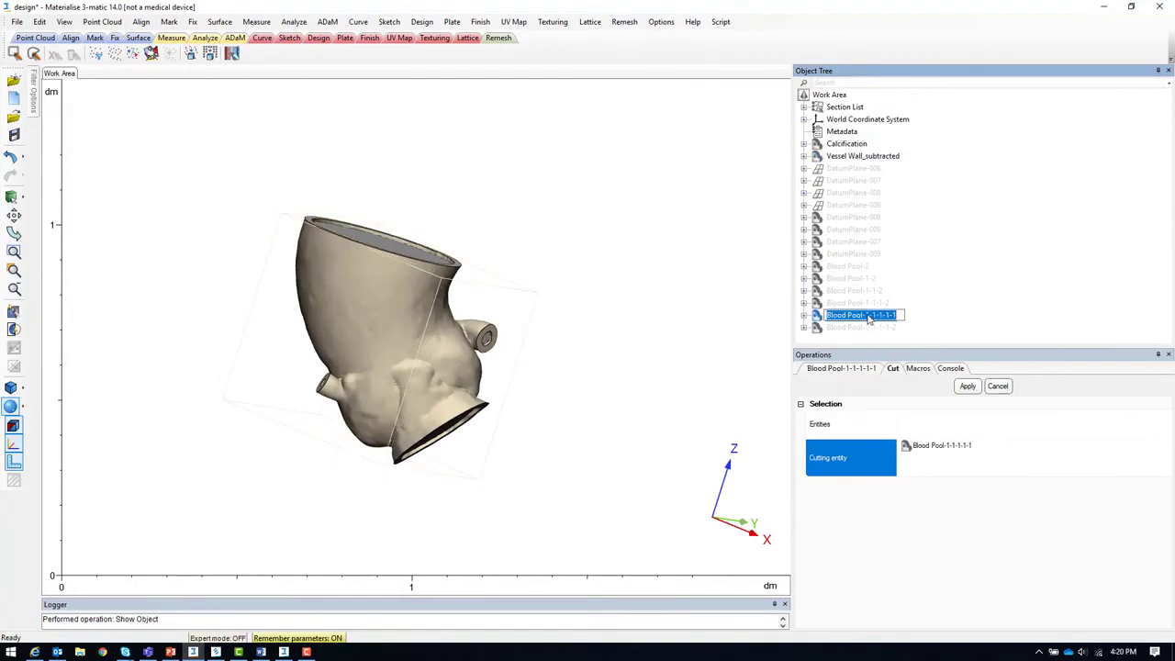
text(Intre)
text(nal C)
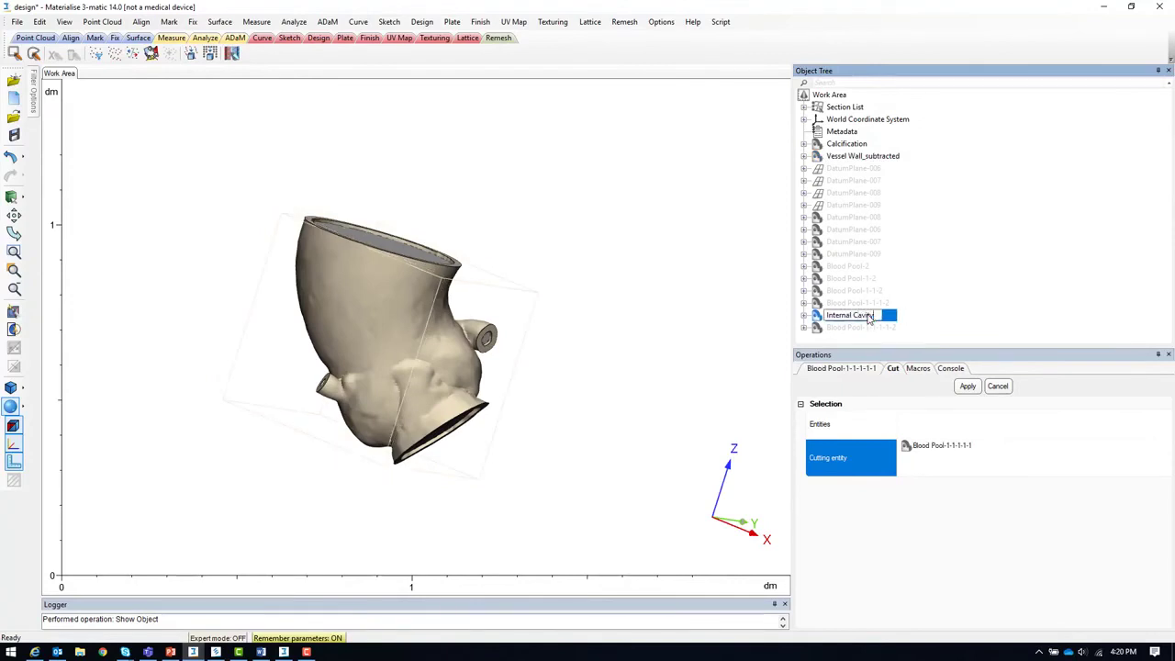
text(avity)
click(961, 286)
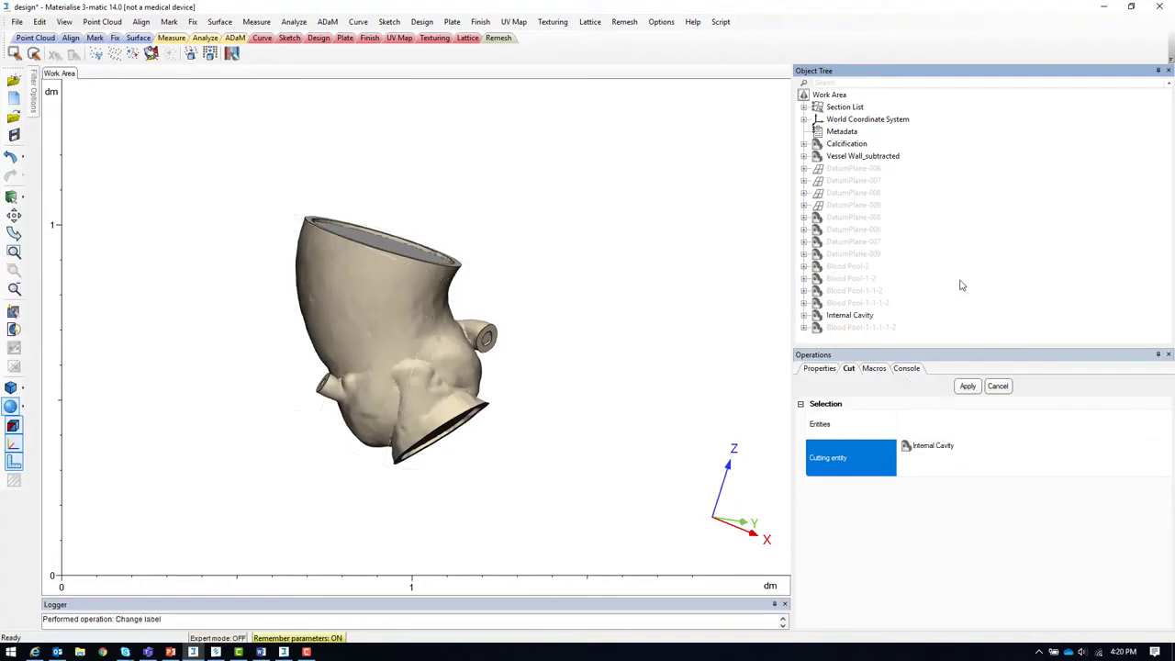
Step: Boolean-subtract the Calcification part from Internal Cavity, creating Internal Cavity_subtracted
click(863, 320)
click(421, 22)
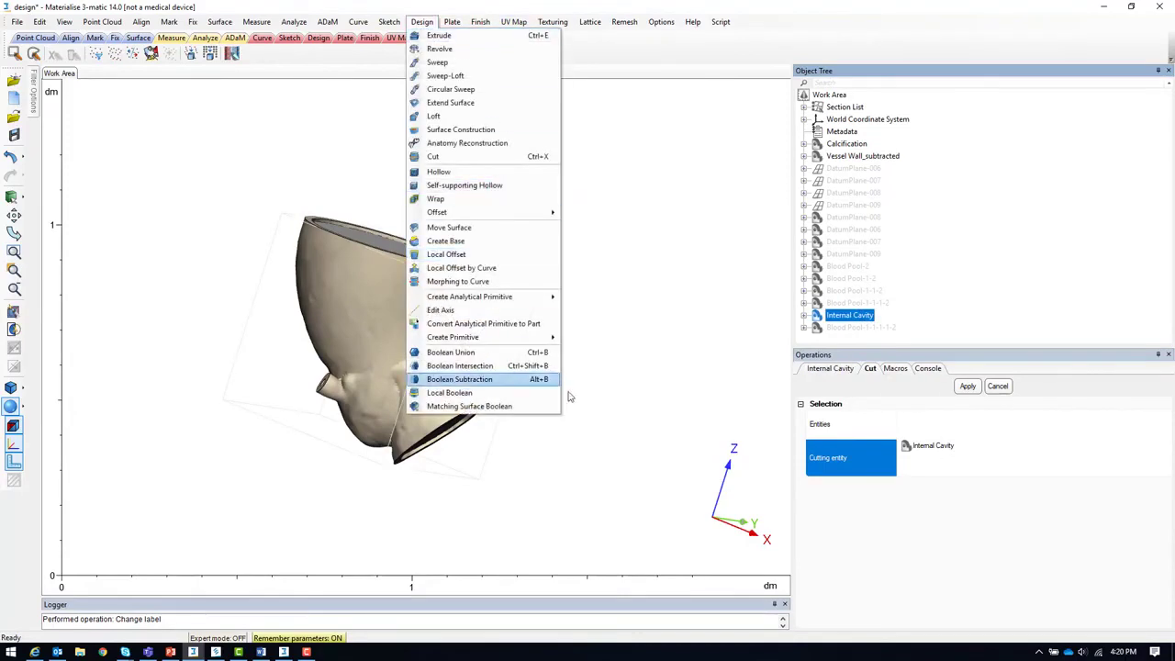
click(504, 379)
click(929, 467)
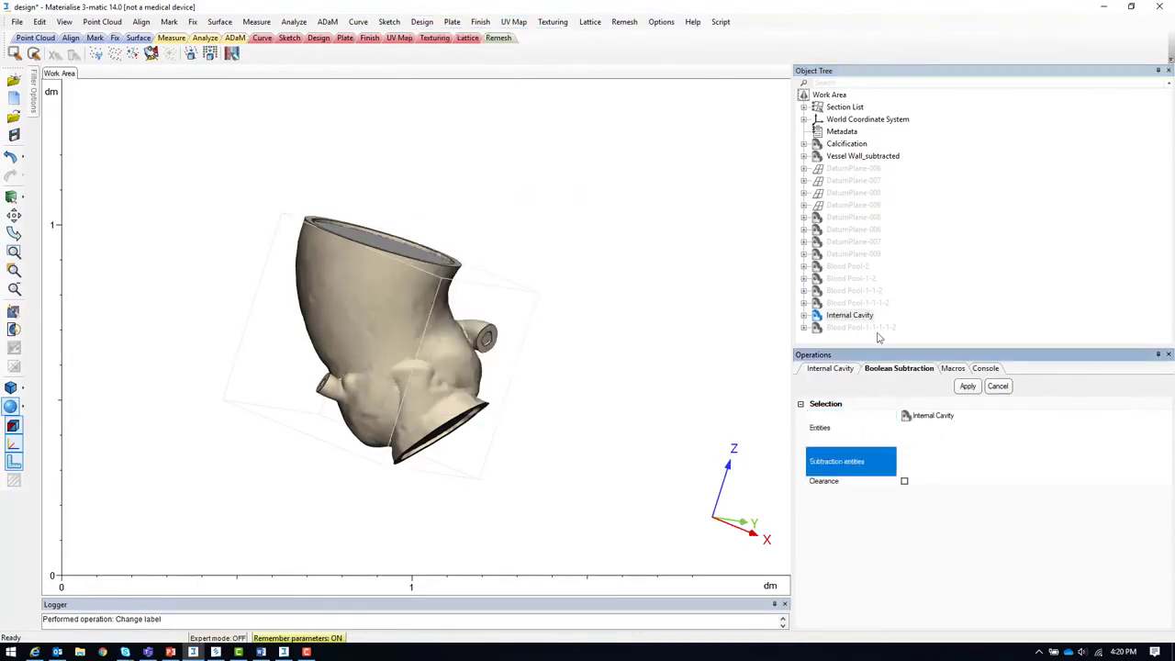
click(846, 143)
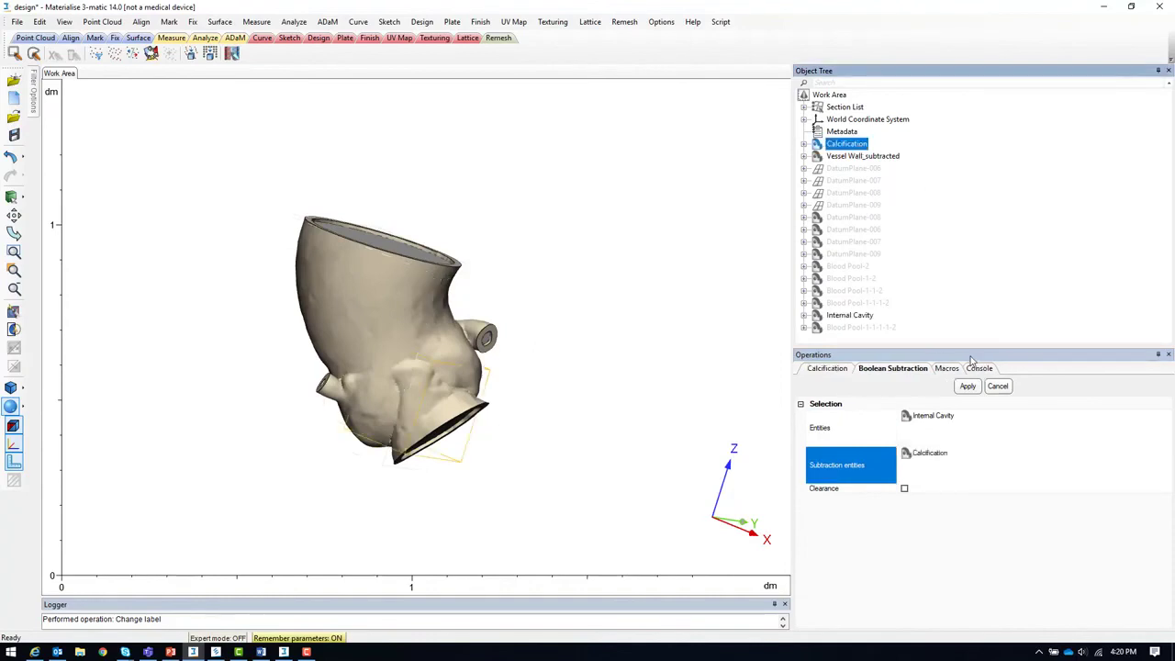
click(968, 386)
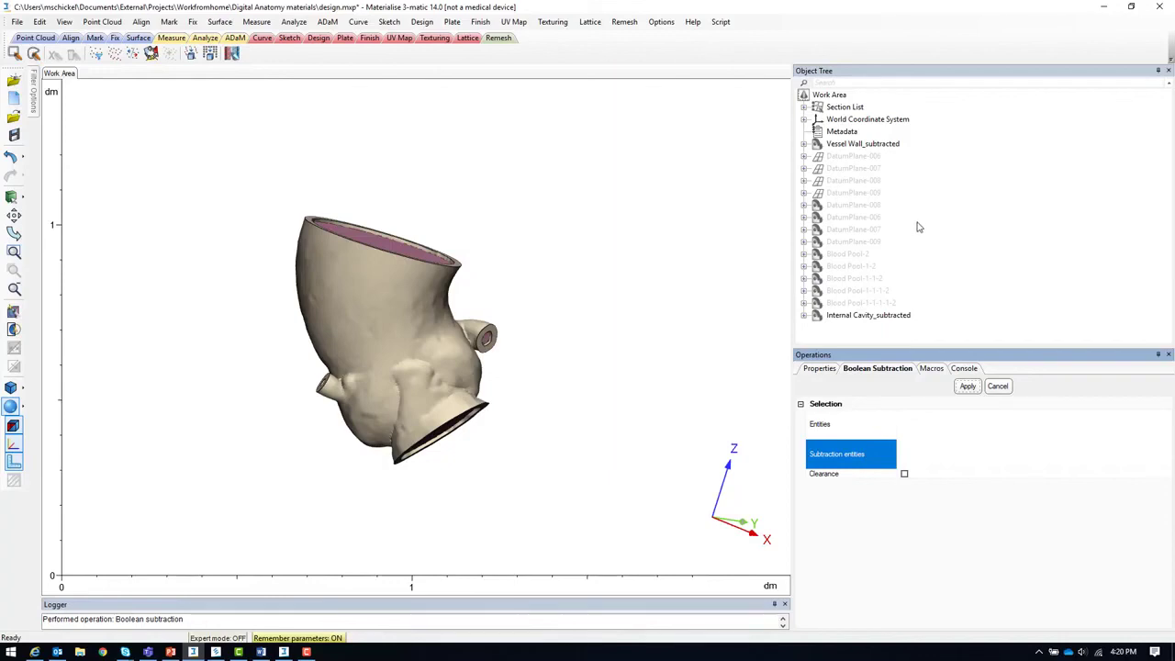
Step: Bring up the File > Export format list showing STL, 3mf and OBJ
click(17, 22)
mouse_move(87, 136)
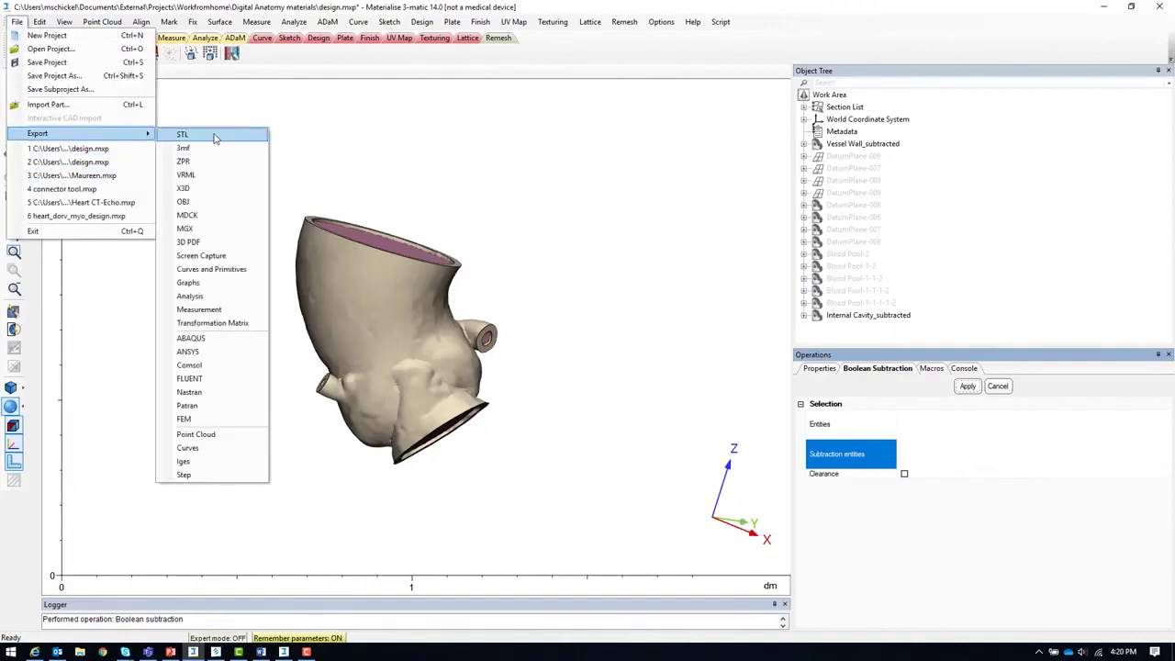